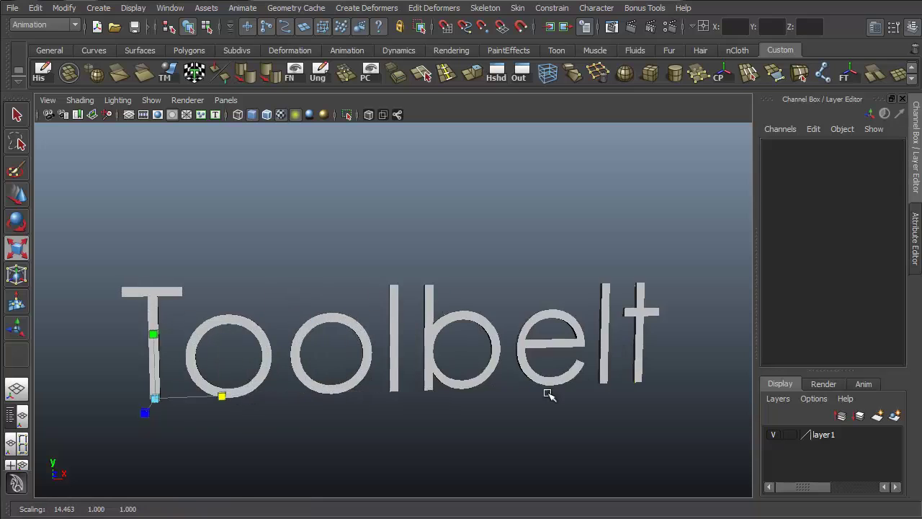
# Move the 3D word Toolbelt into place beneath the word Maya in the title text
pyautogui.press('e')
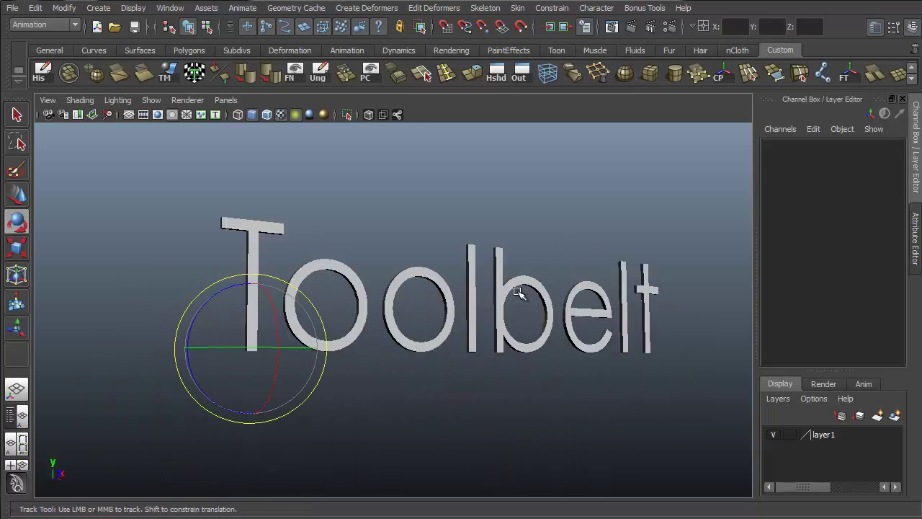
pyautogui.keyDown('alt'); pyautogui.moveTo(485, 334); pyautogui.dragTo(220, 264); pyautogui.keyUp('alt')
pyautogui.press('w')
pyautogui.moveTo(218, 221); pyautogui.dragTo(291, 151)
pyautogui.press('q')
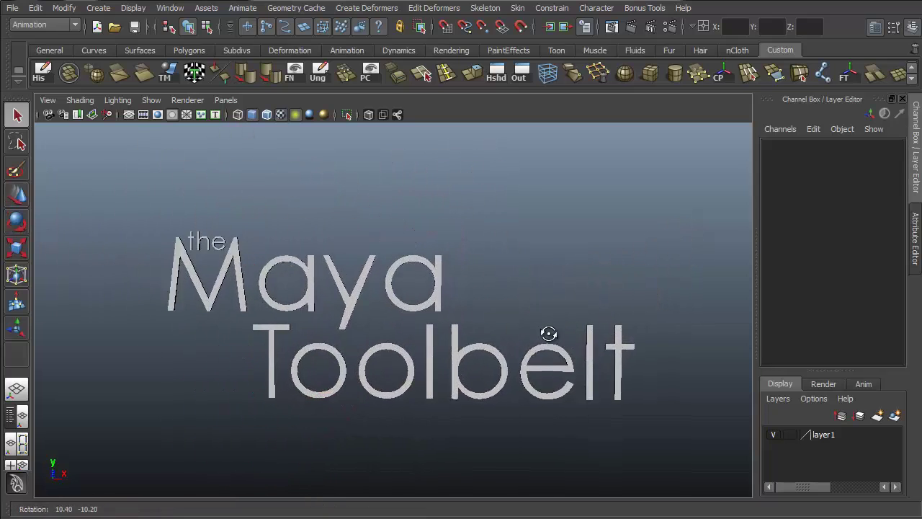
pyautogui.keyDown('alt'); pyautogui.moveTo(545, 333); pyautogui.dragTo(608, 272); pyautogui.keyUp('alt')
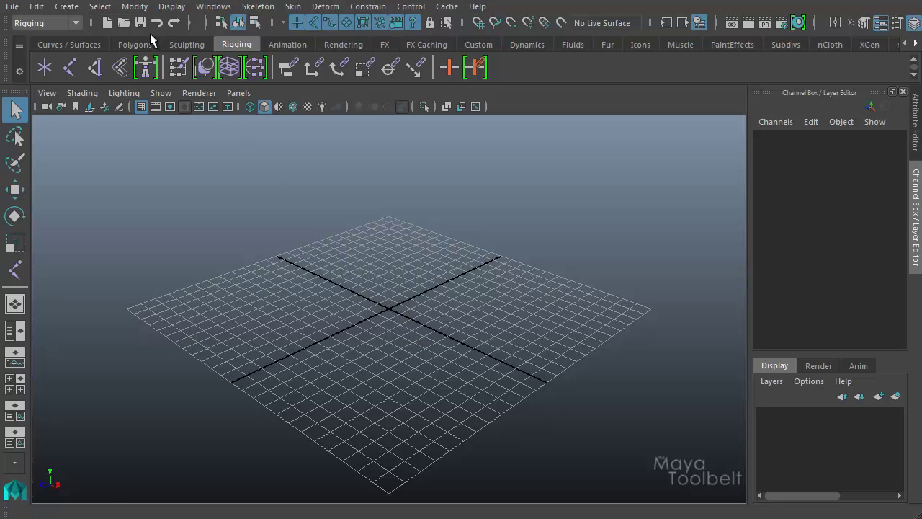
# Create a polygon cylinder on the grid with a radius of about 1.56 and a height of about 11.96
pyautogui.click(65, 7)
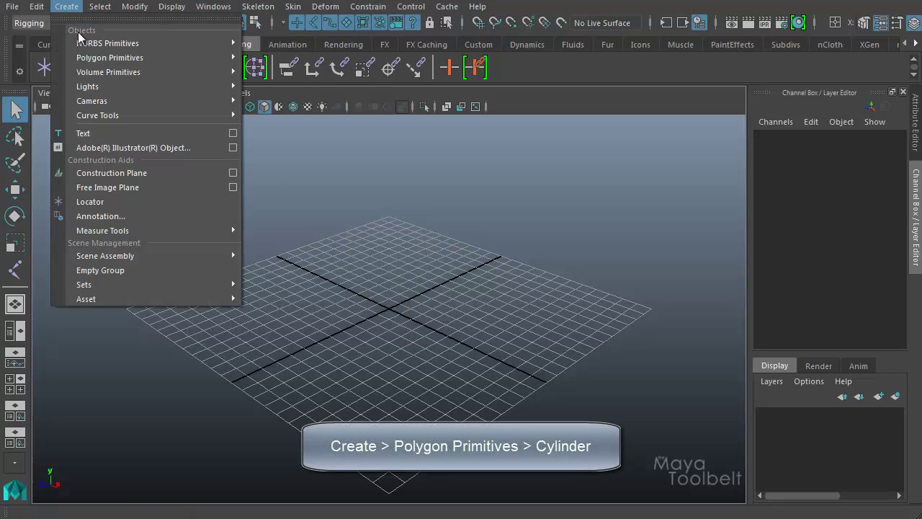
pyautogui.moveTo(144, 62)
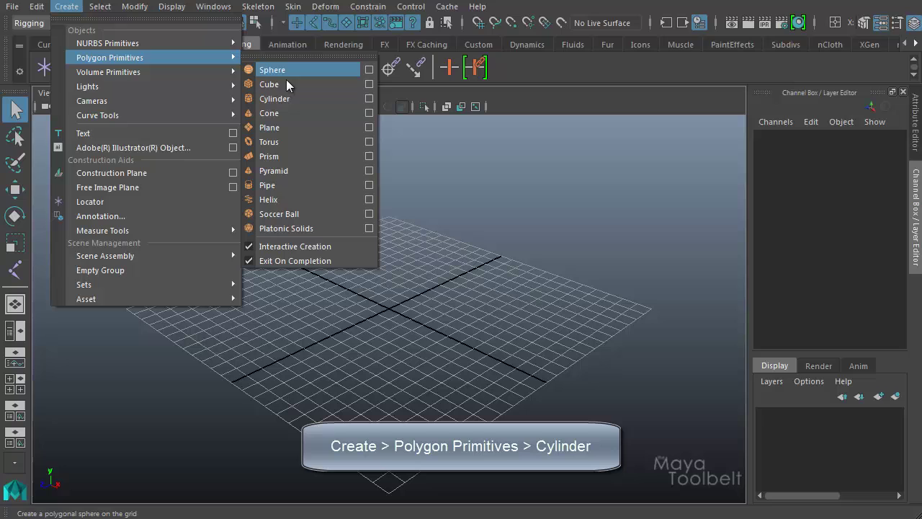
pyautogui.click(291, 99)
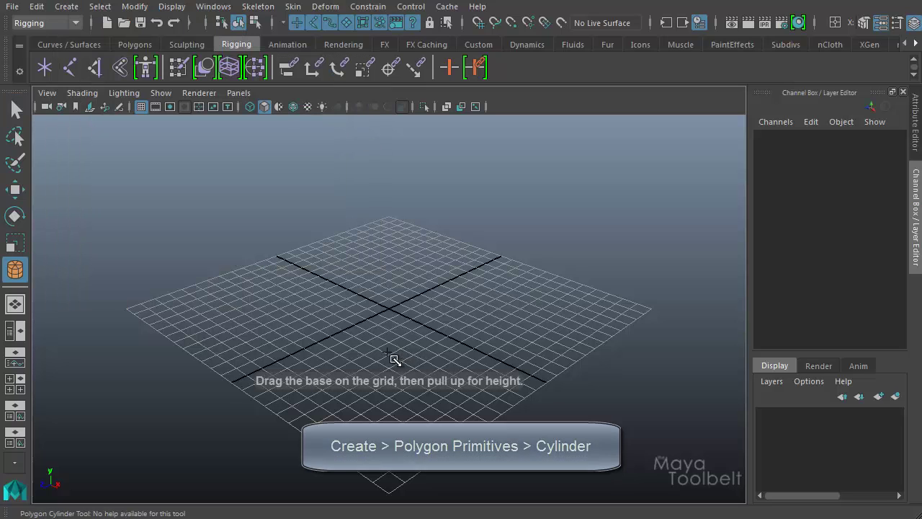
pyautogui.moveTo(382, 351); pyautogui.dragTo(407, 353)
pyautogui.moveTo(407, 352); pyautogui.dragTo(413, 139)
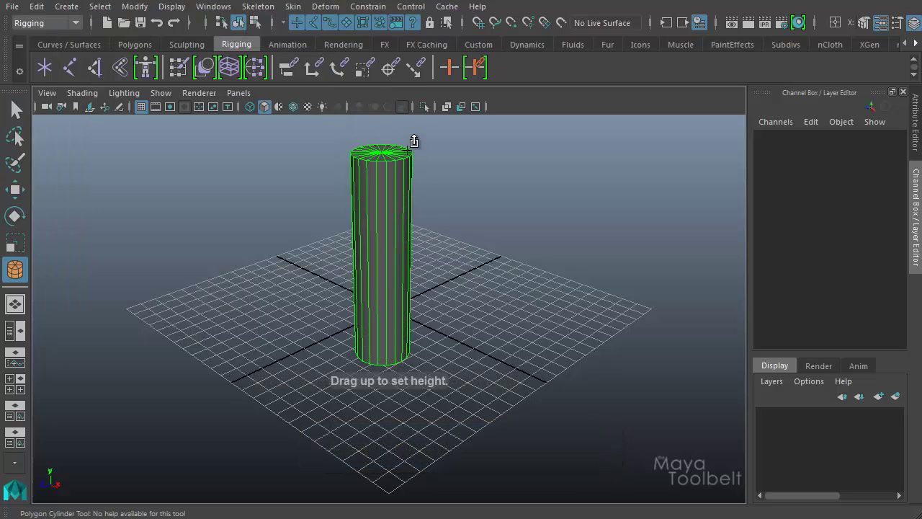
# Set the cylinder's cap subdivisions to 0 and its height subdivisions to 10
pyautogui.scroll(-2, 853, 267)
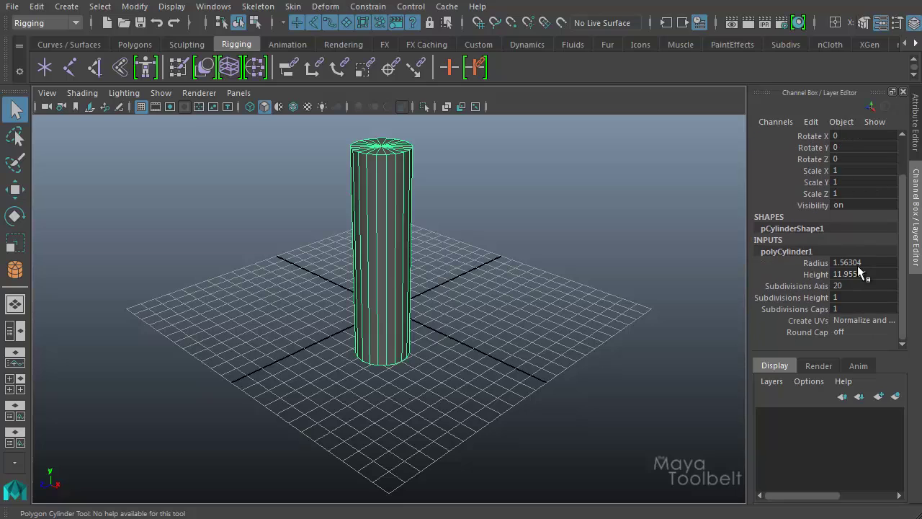
pyautogui.click(803, 309)
pyautogui.moveTo(679, 273); pyautogui.dragTo(602, 281, button='middle')
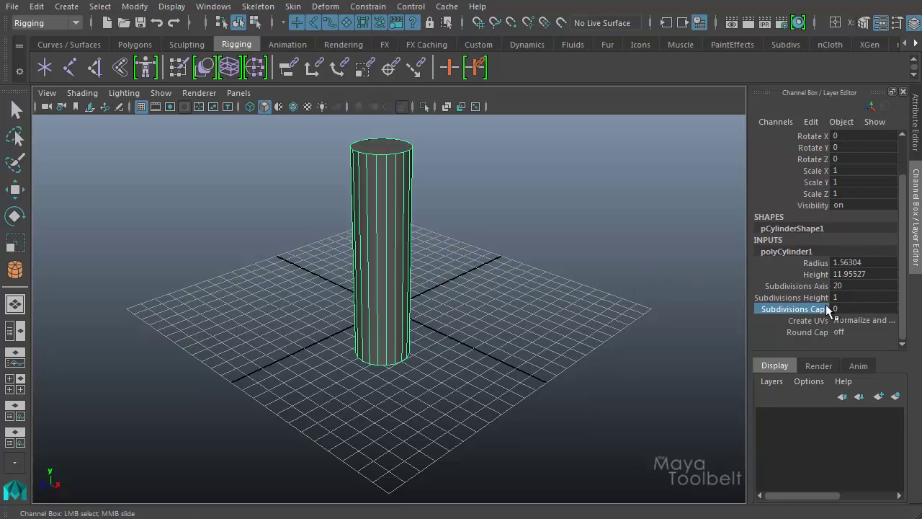
pyautogui.click(807, 298)
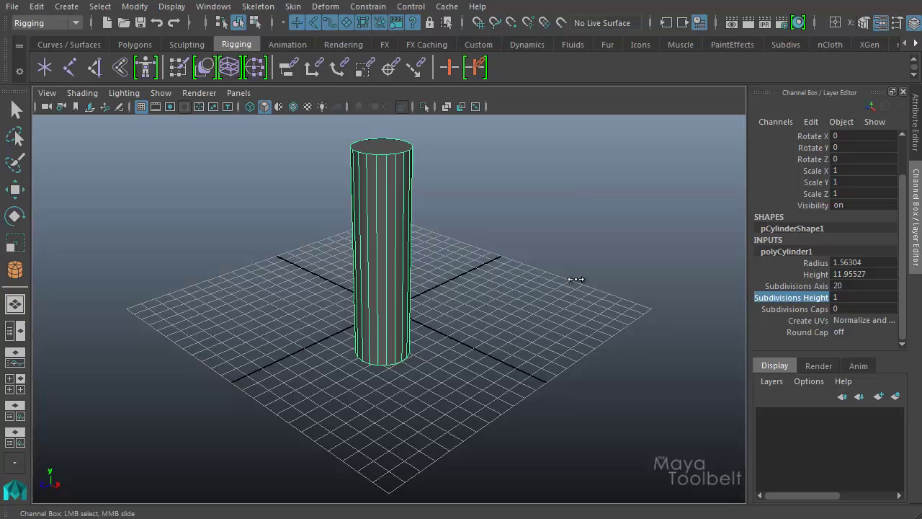
pyautogui.moveTo(577, 278); pyautogui.dragTo(637, 298, button='middle')
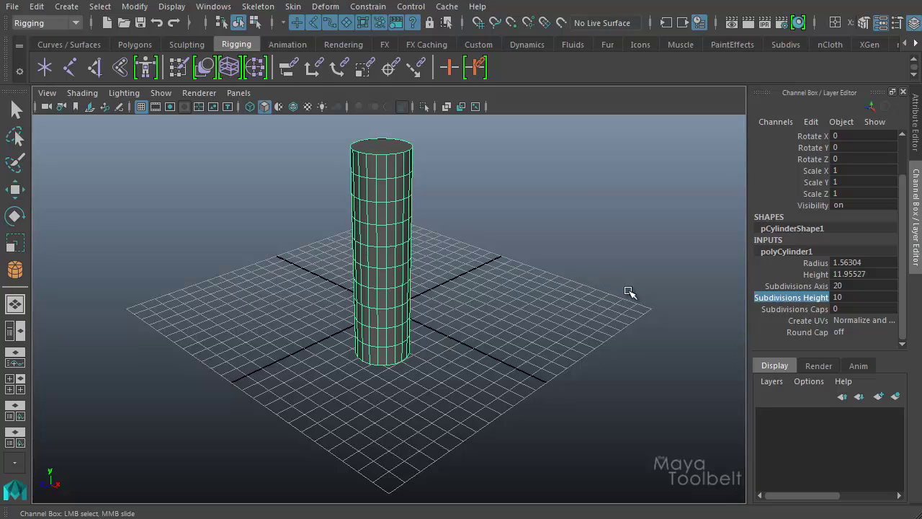
# Switch to the Modeling menu set and add a nonlinear Bend deformer to the cylinder
pyautogui.press('w')
pyautogui.press('f')
pyautogui.keyDown('alt'); pyautogui.moveTo(539, 264); pyautogui.dragTo(531, 288); pyautogui.keyUp('alt')
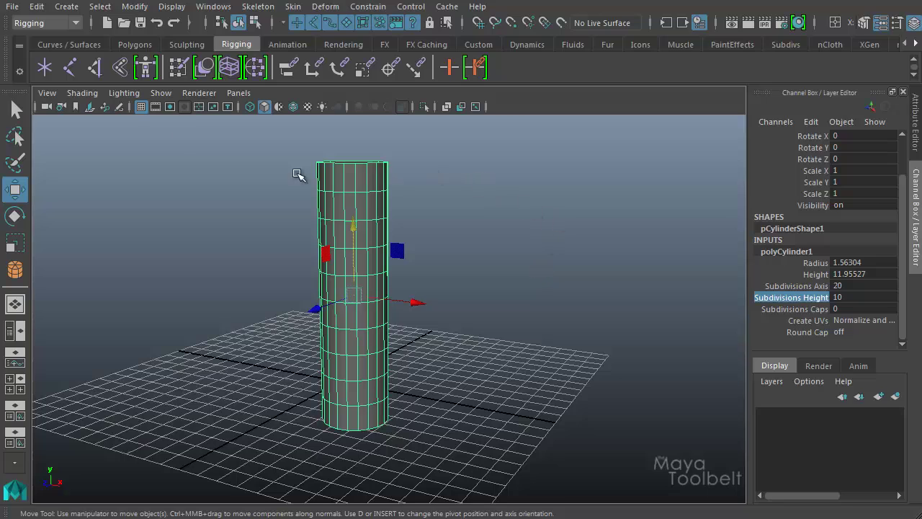
pyautogui.click(39, 25)
pyautogui.click(39, 41)
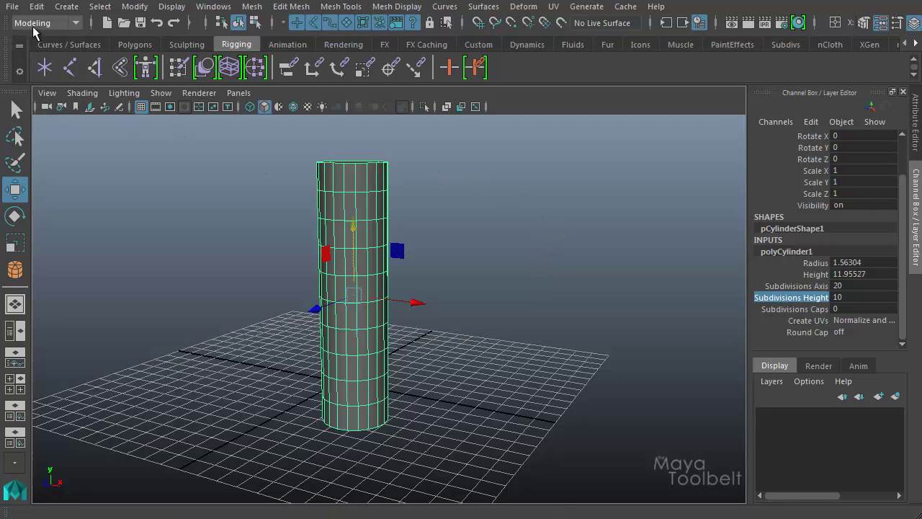
pyautogui.click(522, 7)
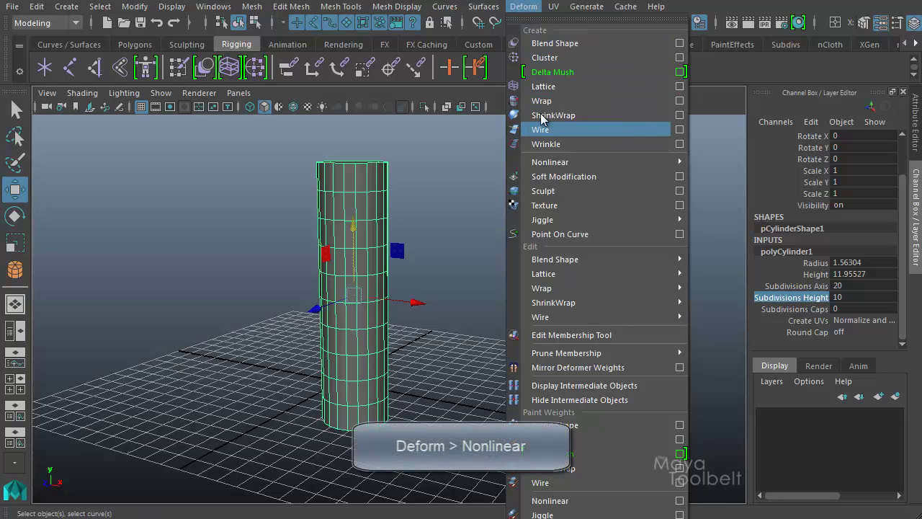
pyautogui.moveTo(642, 160)
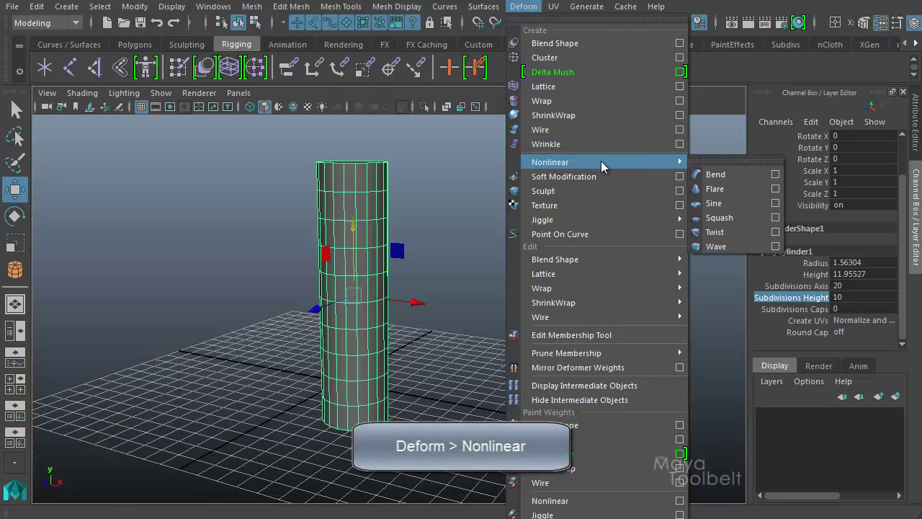
pyautogui.click(717, 179)
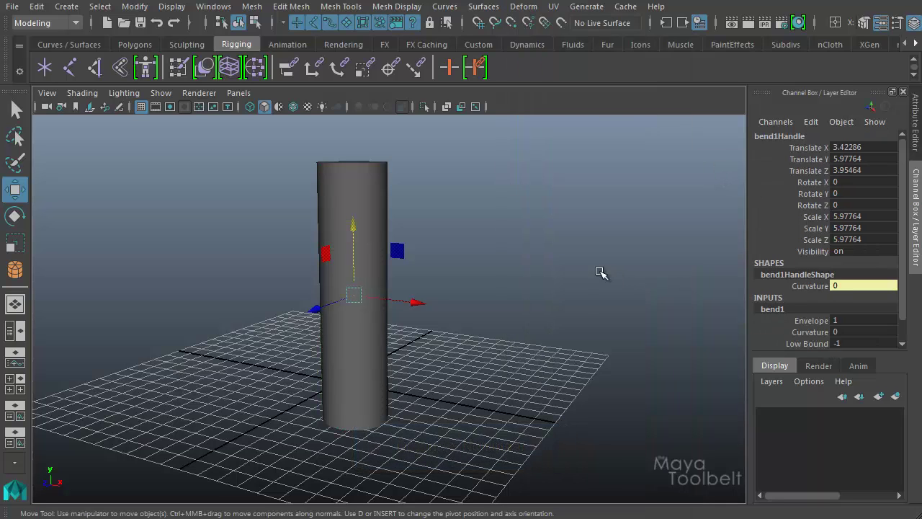
# Increase the Bend deformer's curvature until the cylinder forms a pronounced C-shaped arc
pyautogui.click(810, 331)
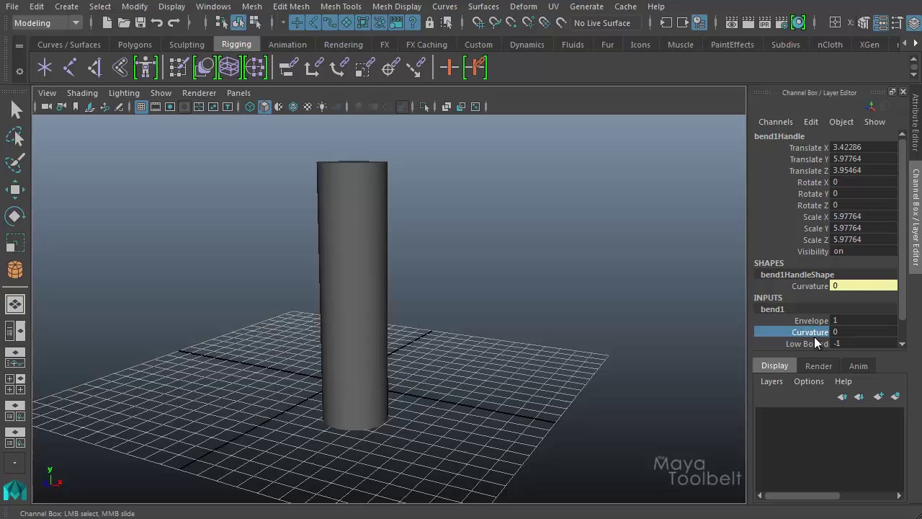
pyautogui.moveTo(564, 314); pyautogui.dragTo(741, 341, button='middle')
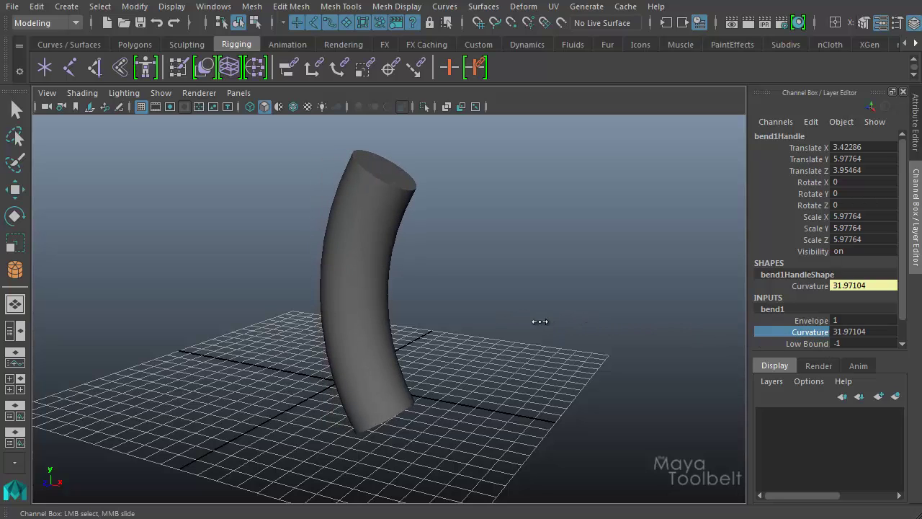
pyautogui.moveTo(540, 322); pyautogui.dragTo(716, 335, button='middle')
pyautogui.keyDown('alt'); pyautogui.moveTo(638, 314); pyautogui.dragTo(472, 317); pyautogui.keyUp('alt')
# Add a Lattice deformer to the bent cylinder and set its T divisions to 3
pyautogui.click(410, 271)
pyautogui.press('w')
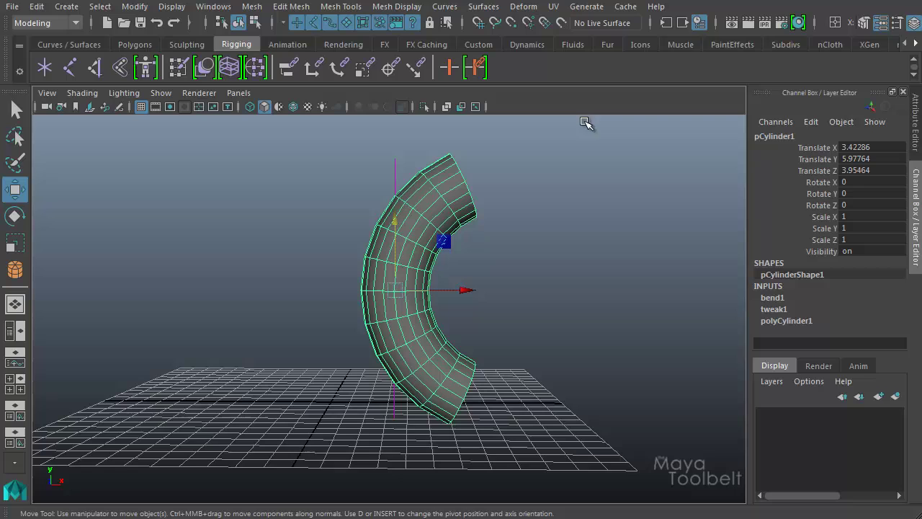
pyautogui.click(521, 8)
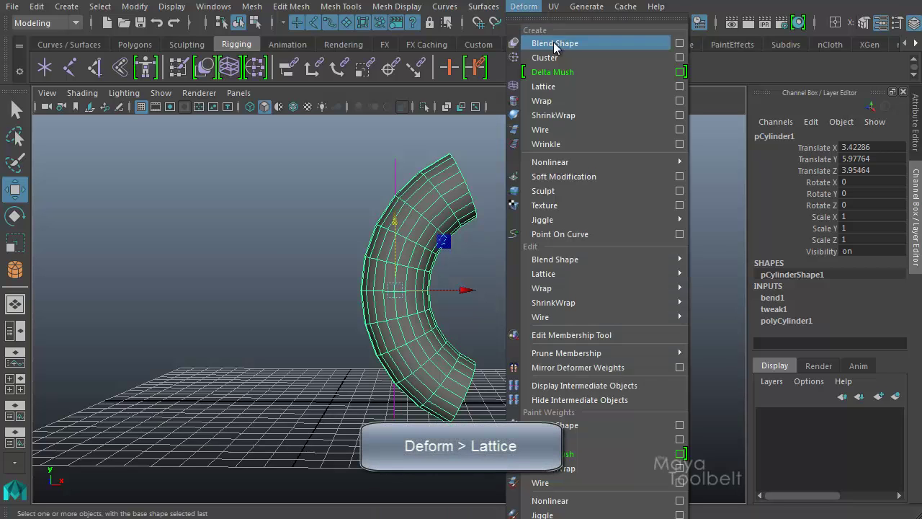
pyautogui.click(578, 86)
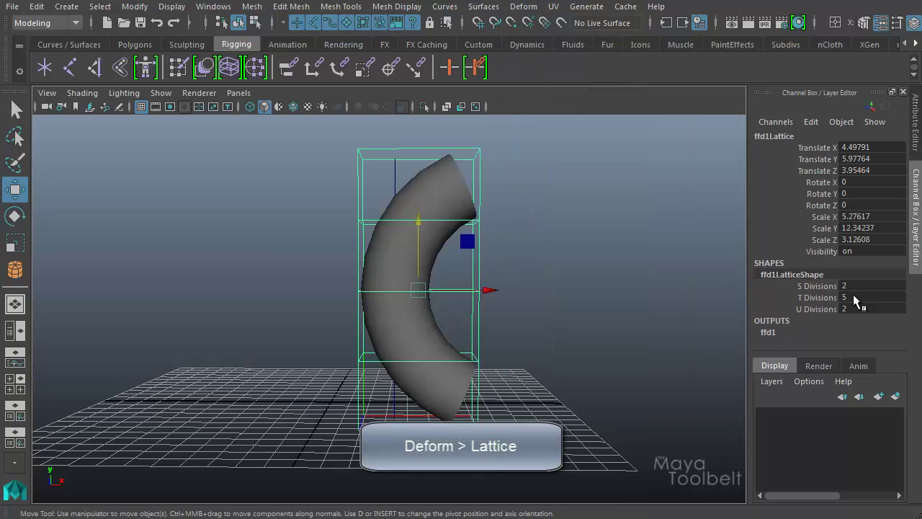
pyautogui.click(818, 298)
pyautogui.moveTo(648, 301); pyautogui.dragTo(627, 304, button='middle')
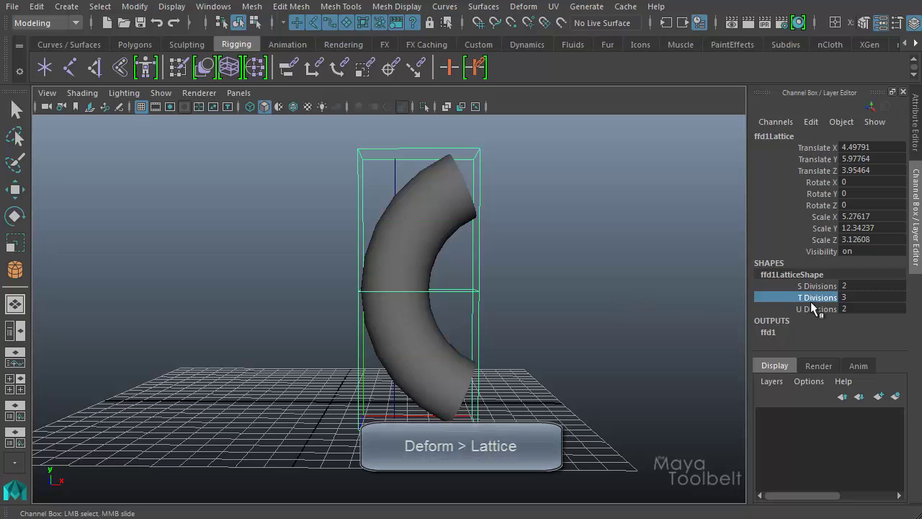
# Scale the top row of lattice points outward to roughly twice its width
pyautogui.keyDown('alt'); pyautogui.moveTo(627, 298); pyautogui.dragTo(577, 298); pyautogui.keyUp('alt')
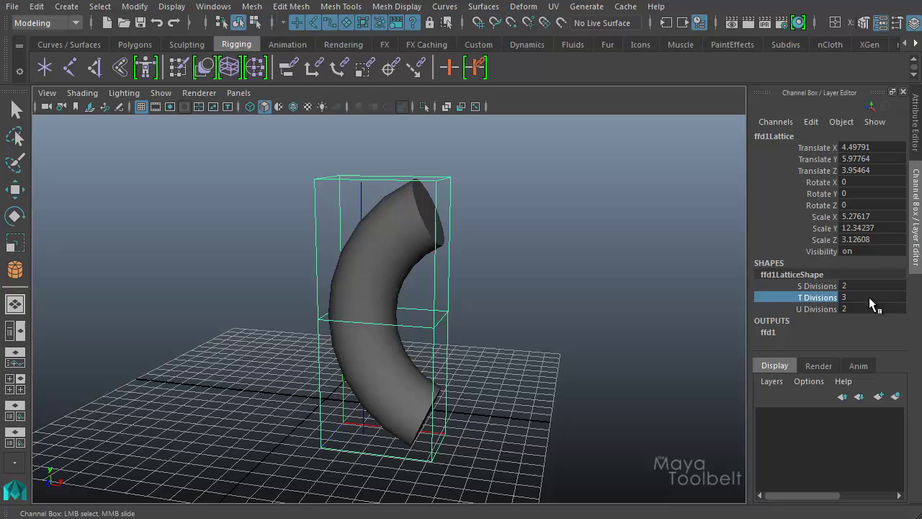
pyautogui.moveTo(541, 236); pyautogui.dragTo(546, 215, button='right')
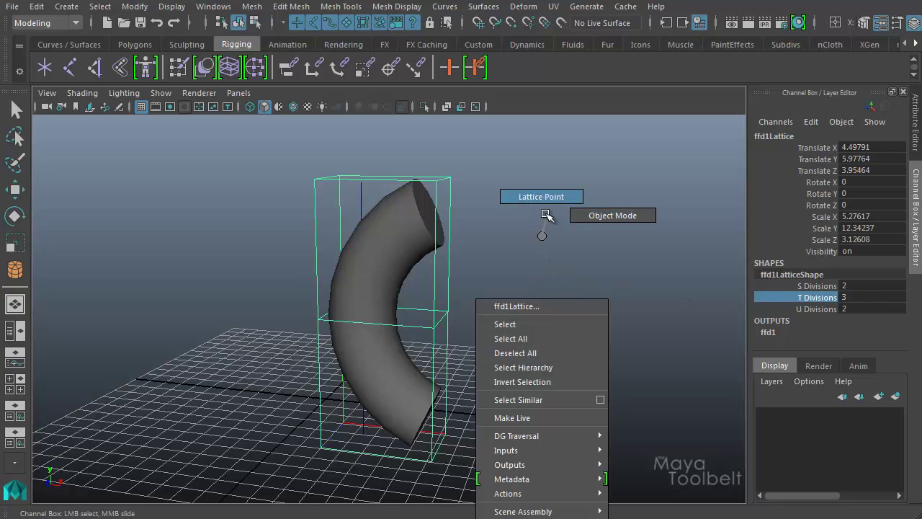
pyautogui.moveTo(281, 144); pyautogui.dragTo(475, 209)
pyautogui.press('r')
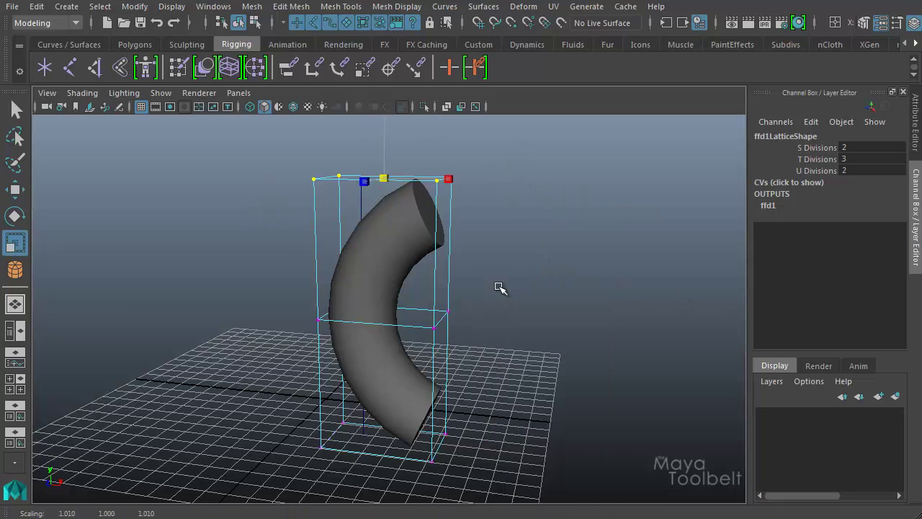
pyautogui.moveTo(501, 288); pyautogui.dragTo(574, 295, button='middle')
# Raise the middle-row lattice points on the inner side of the bend
pyautogui.keyDown('alt'); pyautogui.moveTo(510, 315); pyautogui.dragTo(526, 252); pyautogui.keyUp('alt')
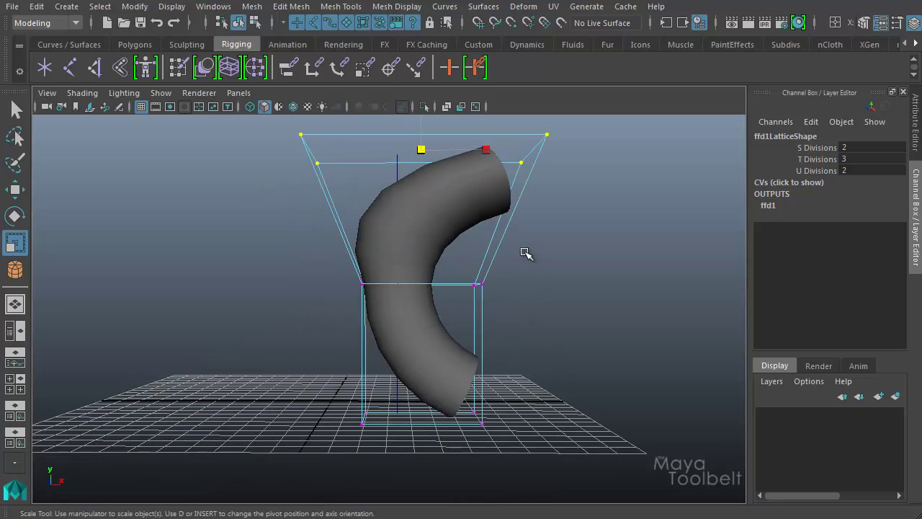
pyautogui.press('w')
pyautogui.click(481, 285)
pyautogui.moveTo(479, 285); pyautogui.dragTo(489, 221)
# Add a nonlinear Flare deformer to the deformed cylinder
pyautogui.click(422, 211)
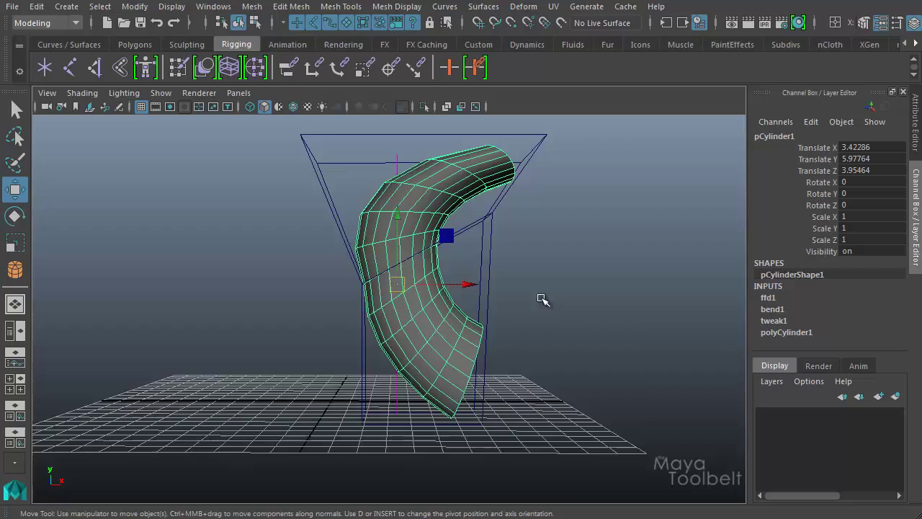
pyautogui.keyDown('alt'); pyautogui.moveTo(541, 302); pyautogui.dragTo(531, 319); pyautogui.keyUp('alt')
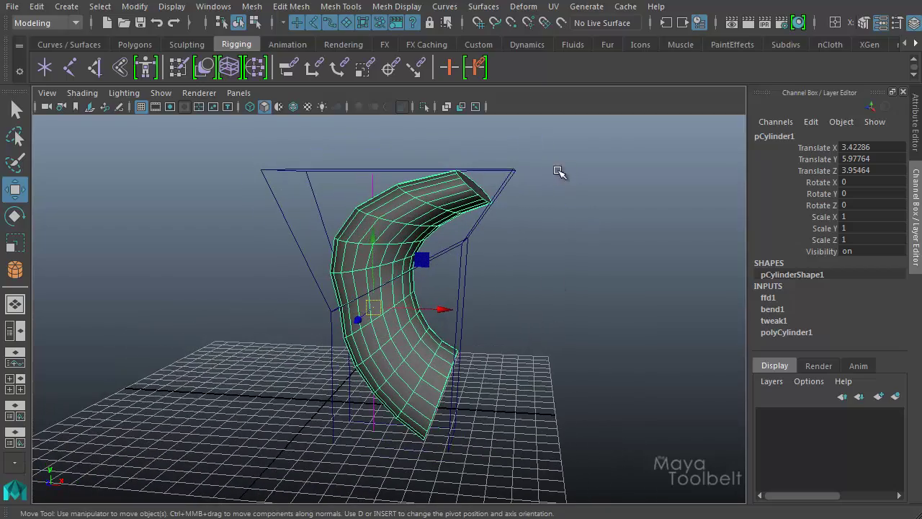
pyautogui.click(522, 7)
pyautogui.moveTo(656, 159)
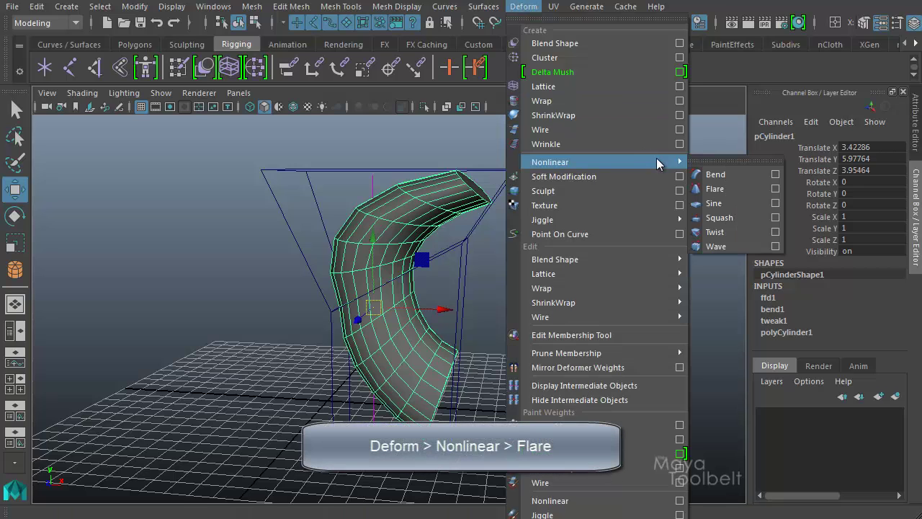
pyautogui.click(732, 186)
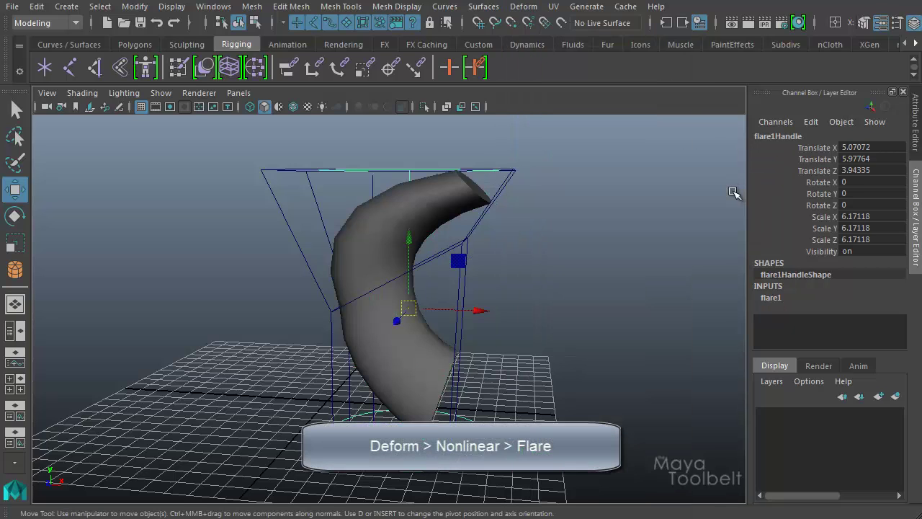
# Set the Flare deformer's Start Flare X and Z to 2.6 and End Flare X and Z to 0.27
pyautogui.click(790, 298)
pyautogui.moveTo(811, 325); pyautogui.dragTo(808, 332)
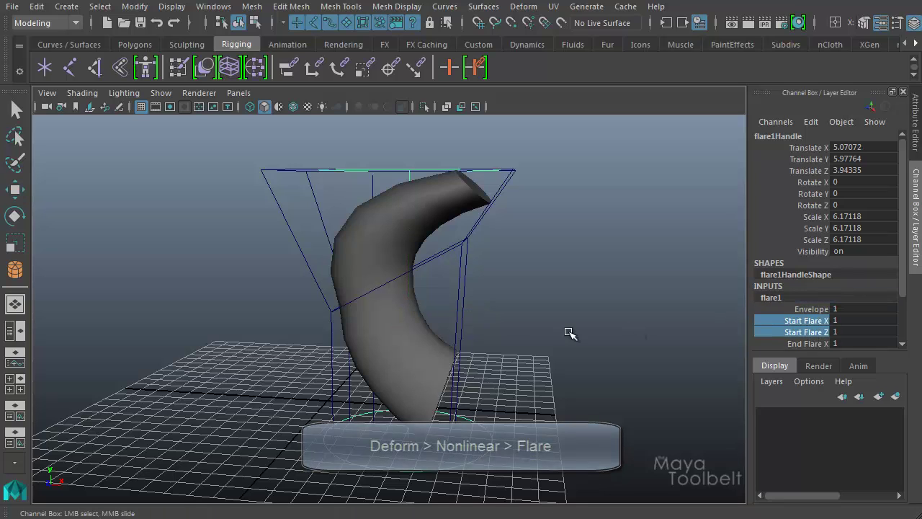
pyautogui.moveTo(566, 333); pyautogui.dragTo(617, 333, button='middle')
pyautogui.scroll(-1, 805, 326)
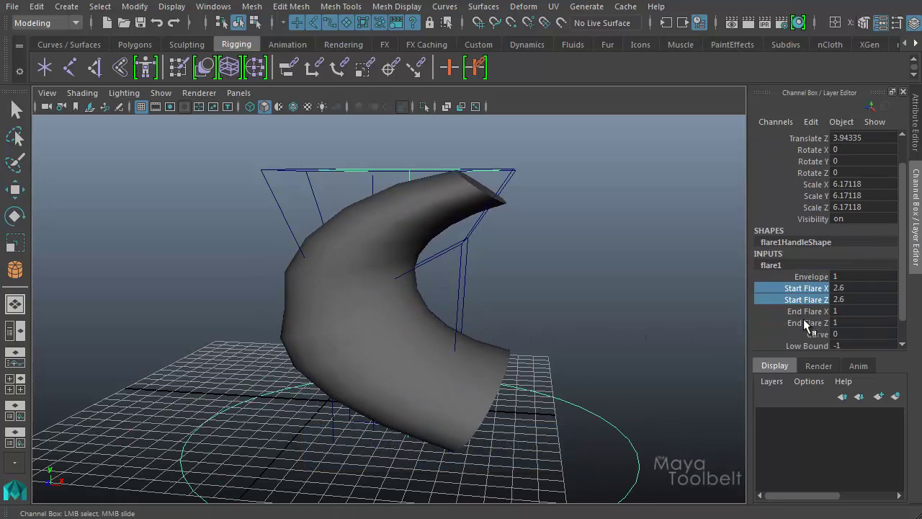
pyautogui.moveTo(814, 311); pyautogui.dragTo(818, 325)
pyautogui.moveTo(672, 313); pyautogui.dragTo(680, 334, button='middle')
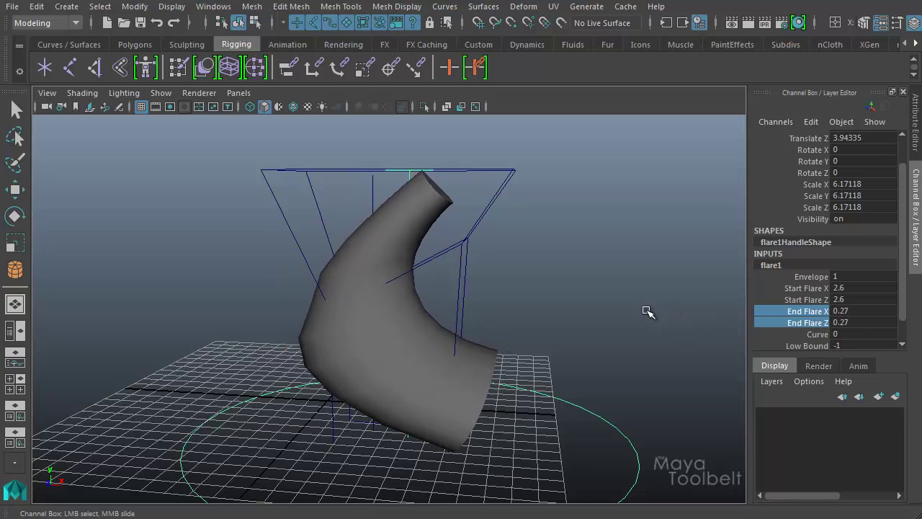
# Select the deformed cylinder and examine its shape from several angles
pyautogui.keyDown('alt'); pyautogui.moveTo(645, 313); pyautogui.dragTo(560, 300); pyautogui.keyUp('alt')
pyautogui.click(560, 300)
pyautogui.press('w')
pyautogui.keyDown('alt'); pyautogui.moveTo(465, 350); pyautogui.dragTo(550, 347); pyautogui.keyUp('alt')
pyautogui.click(511, 354)
pyautogui.keyDown('alt'); pyautogui.moveTo(634, 313); pyautogui.dragTo(561, 317); pyautogui.keyUp('alt')
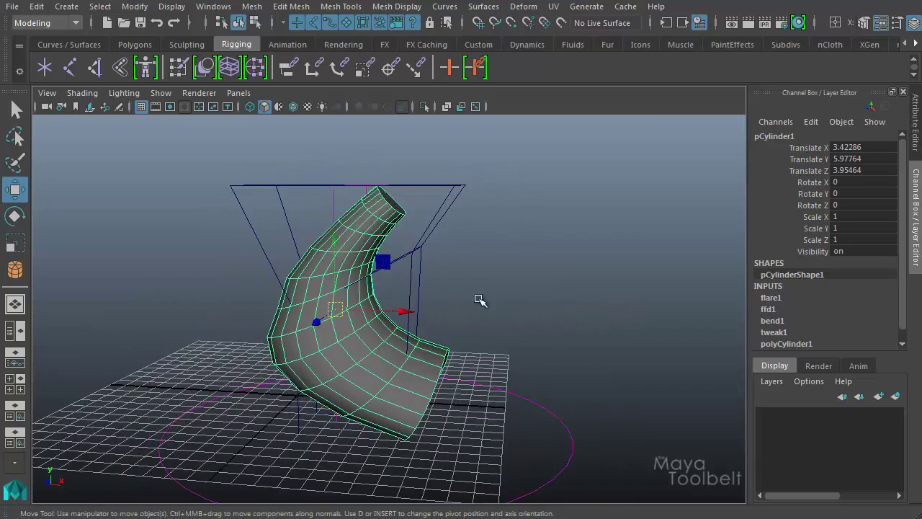
pyautogui.keyDown('alt'); pyautogui.moveTo(477, 302); pyautogui.dragTo(468, 295, button='middle'); pyautogui.keyUp('alt')
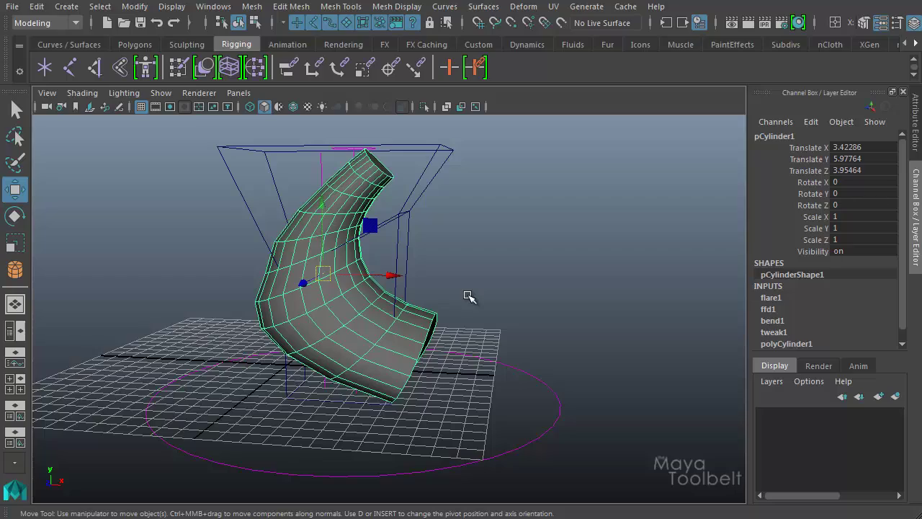
# Open the full list of input operations for the deformed cylinder and move the window clear of the model
pyautogui.keyDown('alt'); pyautogui.moveTo(512, 257); pyautogui.dragTo(454, 212); pyautogui.keyUp('alt')
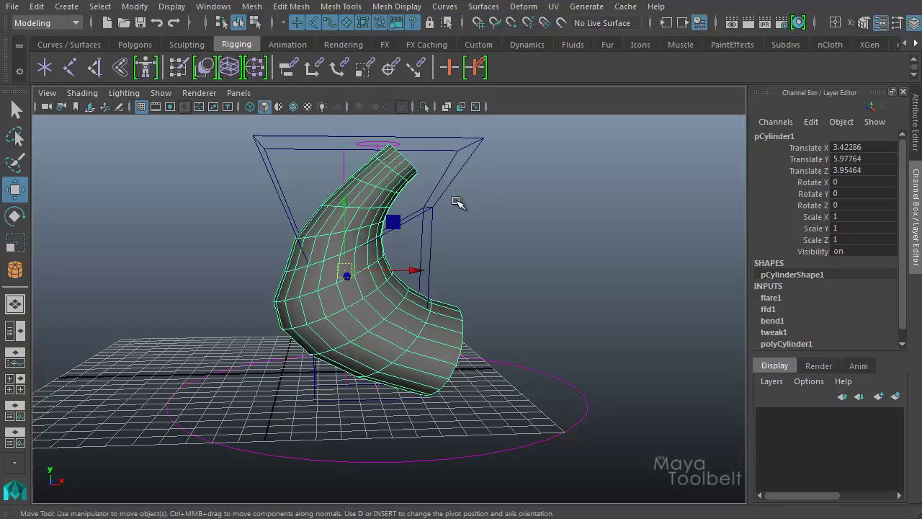
pyautogui.moveTo(489, 252)
pyautogui.keyDown('alt'); pyautogui.mouseDown()
pyautogui.moveTo(469, 255)
pyautogui.moveTo(475, 261)
pyautogui.moveTo(463, 270)
pyautogui.moveTo(447, 268)
pyautogui.moveTo(453, 274)
pyautogui.moveTo(476, 256)
pyautogui.mouseUp(); pyautogui.keyUp('alt')
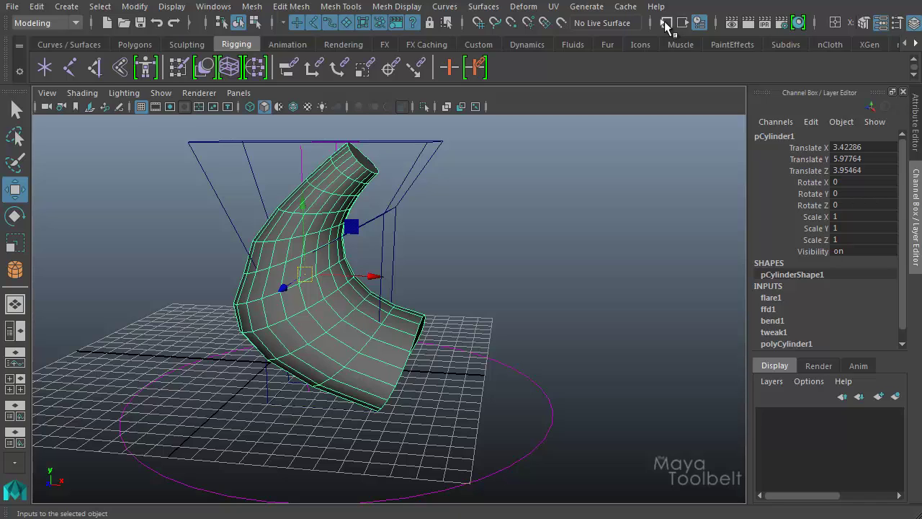
pyautogui.click(665, 25)
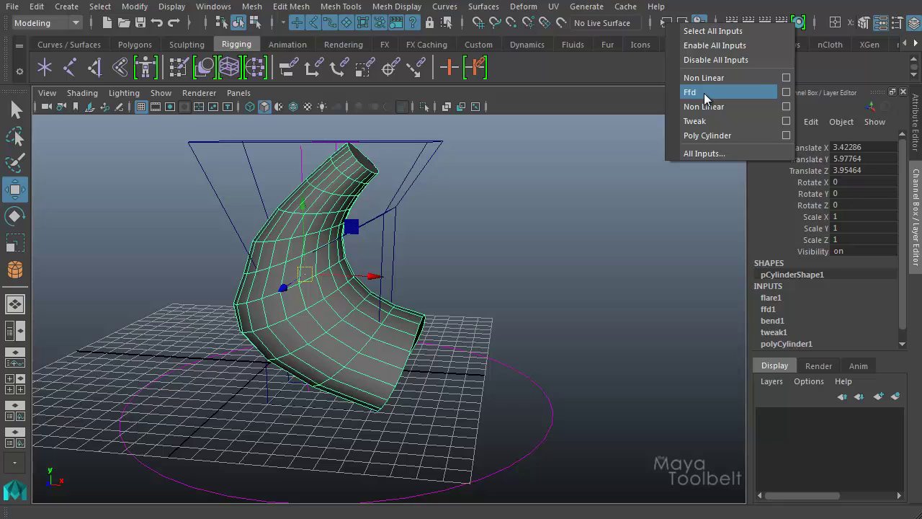
pyautogui.click(708, 153)
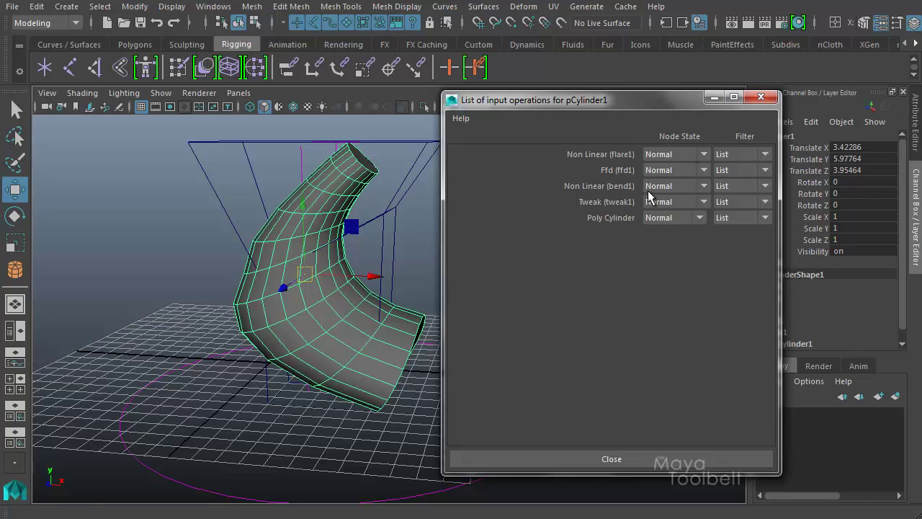
pyautogui.moveTo(600, 93); pyautogui.dragTo(672, 58)
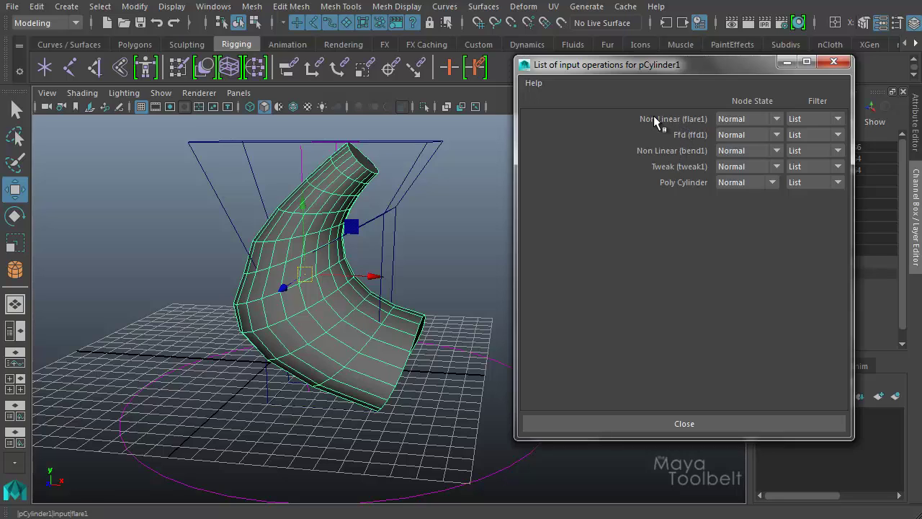
# Move the Flare deformer below the lattice (ffd1) in the input order, inspect the shape, and restore the previous order
pyautogui.moveTo(694, 115); pyautogui.dragTo(683, 134, button='middle')
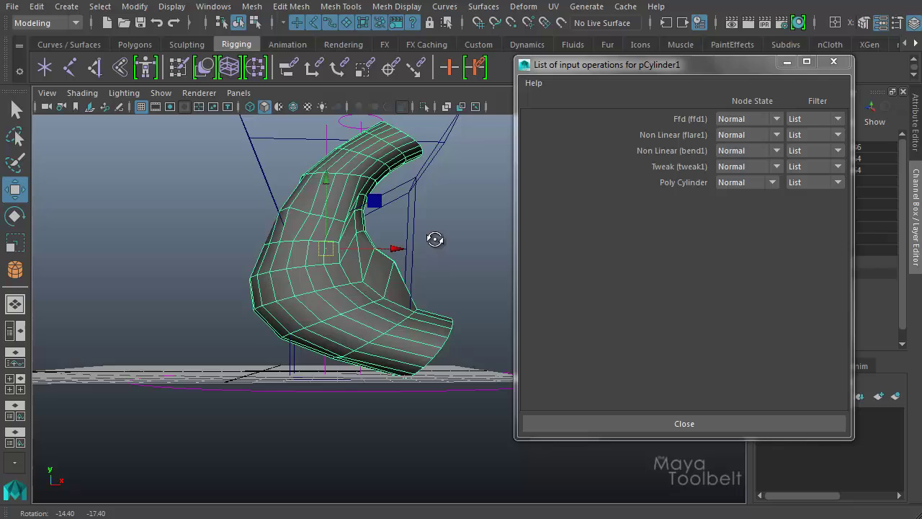
pyautogui.keyDown('alt'); pyautogui.moveTo(434, 239); pyautogui.dragTo(430, 253); pyautogui.keyUp('alt')
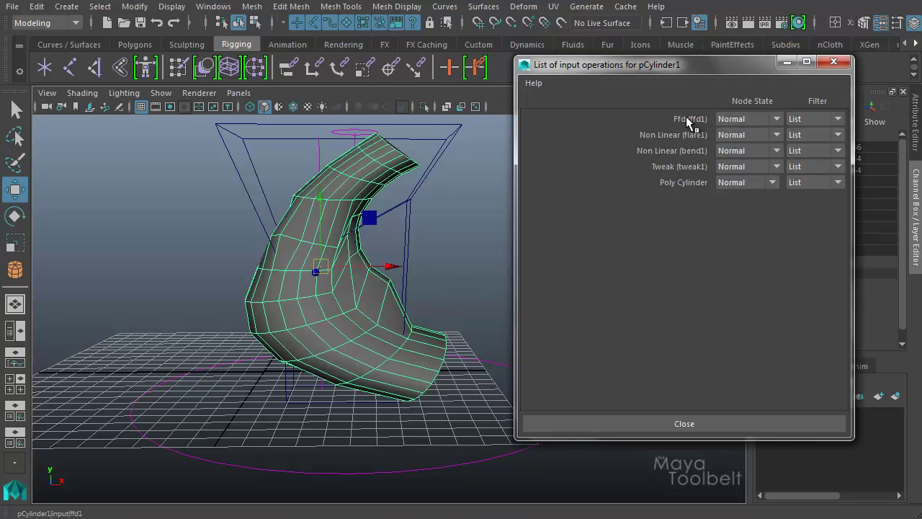
pyautogui.moveTo(685, 116); pyautogui.dragTo(682, 136, button='middle')
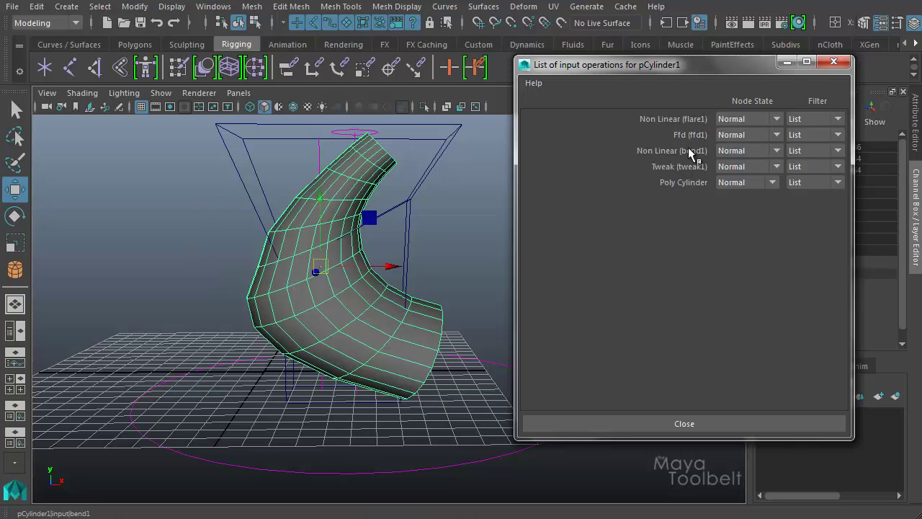
# Move the lattice (ffd1) below the Bend deformer in the input order and inspect the cylinder
pyautogui.moveTo(684, 133); pyautogui.dragTo(684, 149, button='middle')
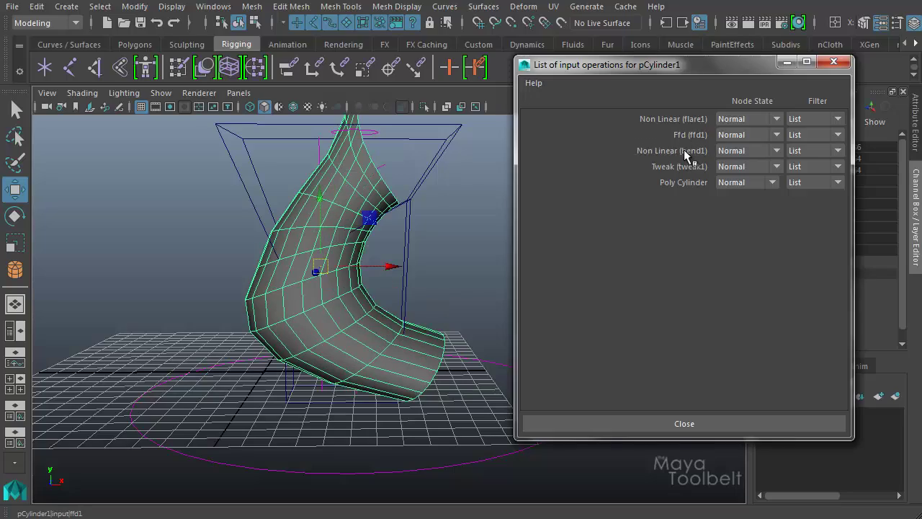
pyautogui.keyDown('alt'); pyautogui.moveTo(411, 209); pyautogui.dragTo(410, 246, button='middle'); pyautogui.keyUp('alt')
pyautogui.keyDown('alt'); pyautogui.moveTo(411, 247); pyautogui.dragTo(338, 195); pyautogui.keyUp('alt')
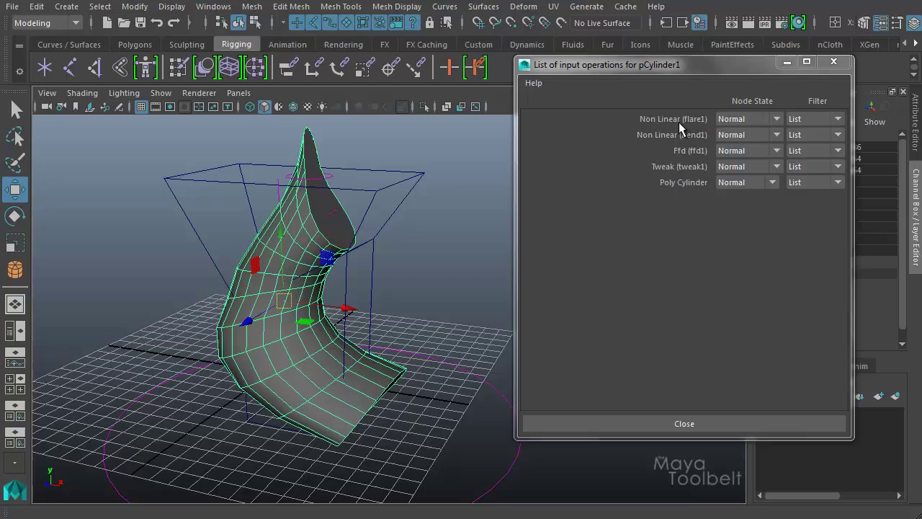
# Move the Flare deformer below the Bend deformer, inspect the shape, and put Flare back above Bend
pyautogui.moveTo(691, 118); pyautogui.dragTo(692, 131, button='middle')
pyautogui.keyDown('alt'); pyautogui.moveTo(424, 220); pyautogui.dragTo(454, 237); pyautogui.keyUp('alt')
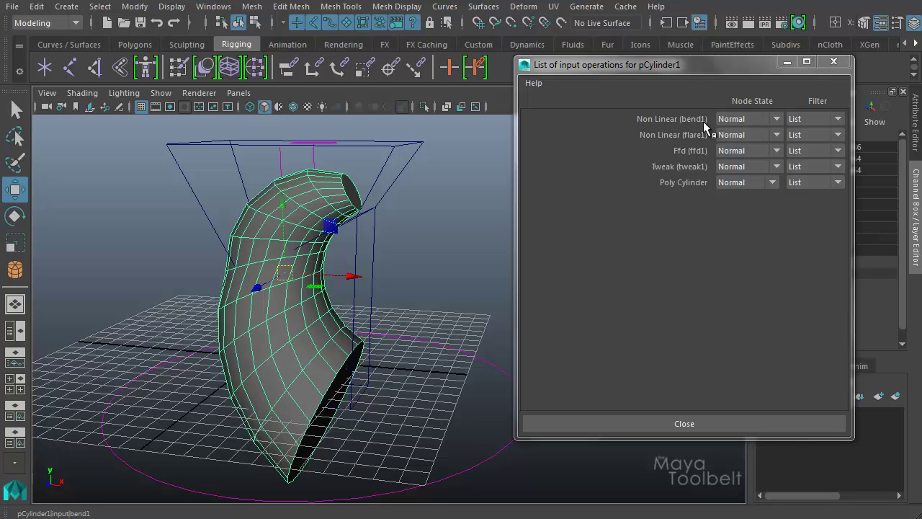
pyautogui.moveTo(703, 121); pyautogui.dragTo(693, 135, button='middle')
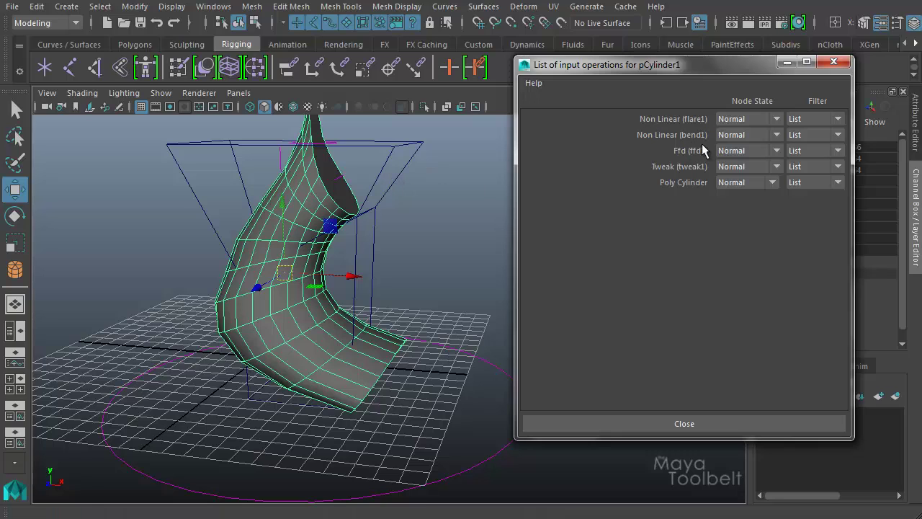
# Reorder the cylinder's inputs so the lattice (ffd1) comes first, followed by Bend and Flare, and inspect the shape
pyautogui.moveTo(688, 117); pyautogui.dragTo(692, 152, button='middle')
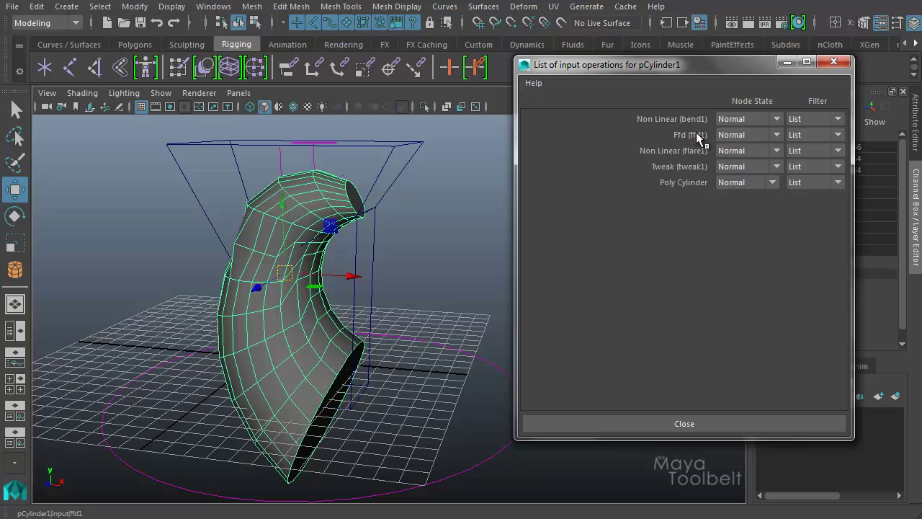
pyautogui.keyDown('alt'); pyautogui.moveTo(337, 282); pyautogui.dragTo(351, 283); pyautogui.keyUp('alt')
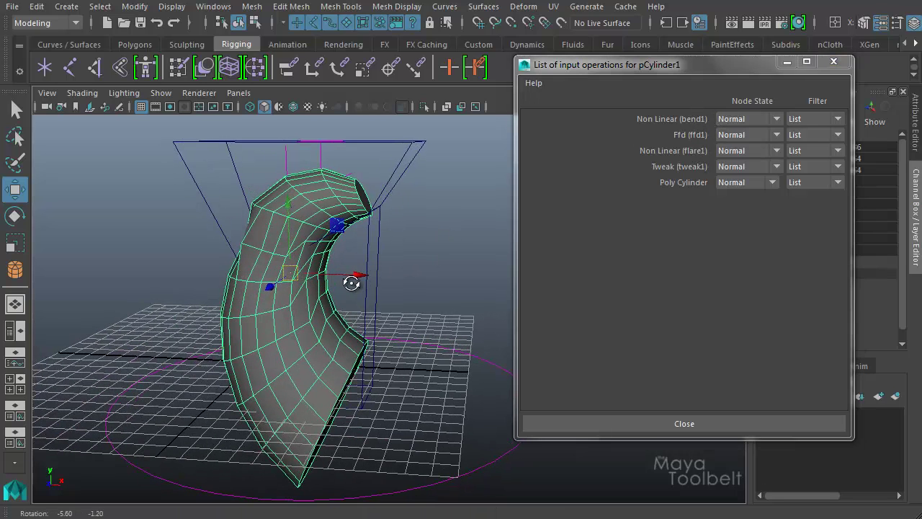
pyautogui.moveTo(689, 120); pyautogui.dragTo(692, 135, button='middle')
pyautogui.keyDown('alt'); pyautogui.moveTo(447, 231); pyautogui.dragTo(398, 248); pyautogui.keyUp('alt')
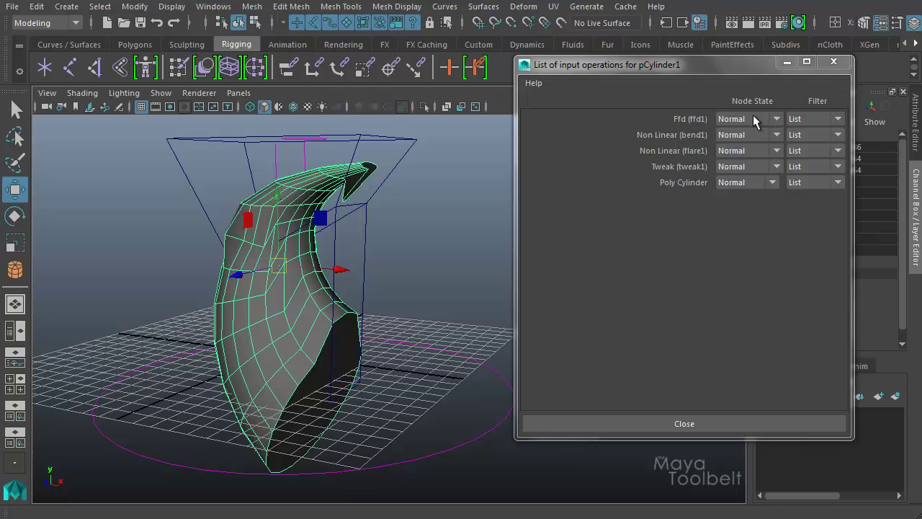
# Close the list of input operations and delete every object in the scene
pyautogui.click(830, 63)
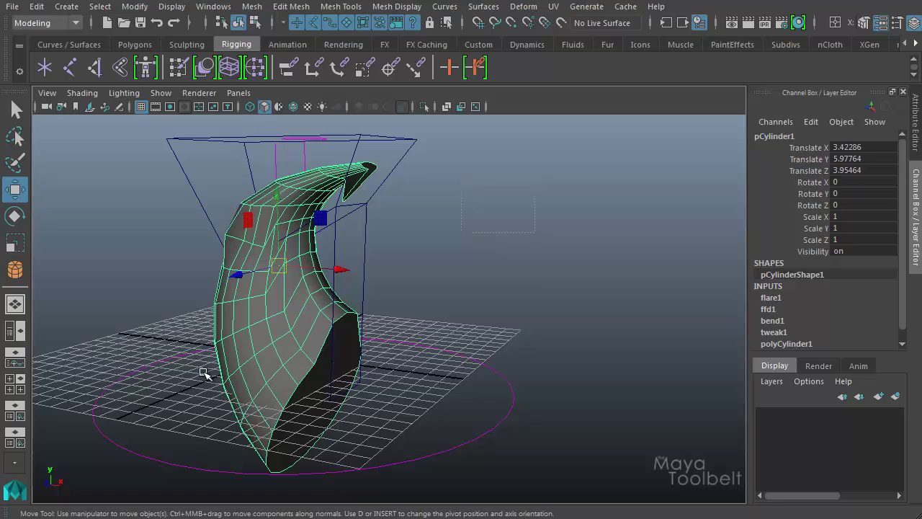
pyautogui.hotkey('ctrl', 'shift', 'a')
pyautogui.press('Delete')
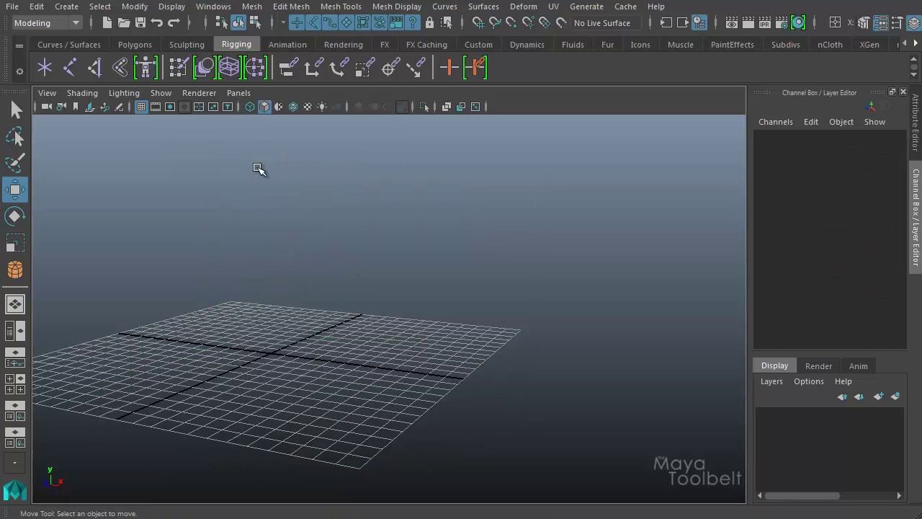
# Import HumanBody.ma from the Bipeds folder of the sculpting base meshes and close the Visor
pyautogui.click(187, 44)
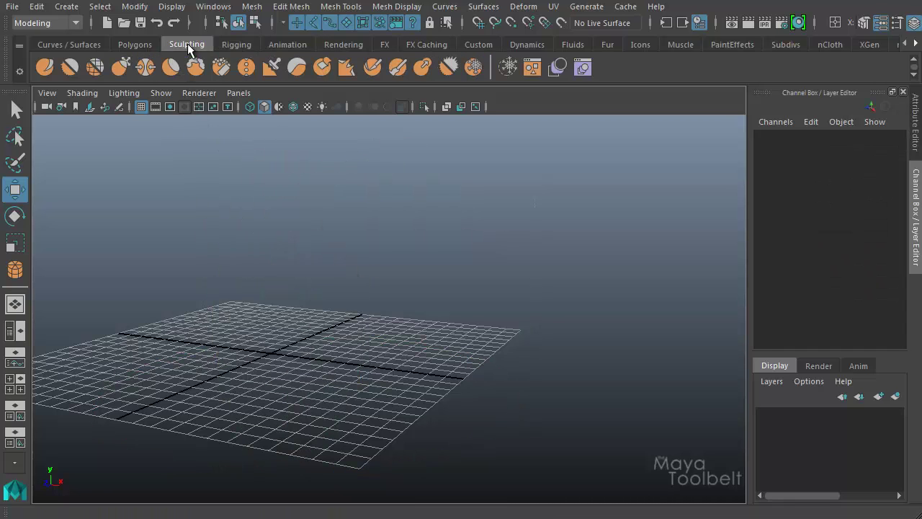
pyautogui.click(533, 68)
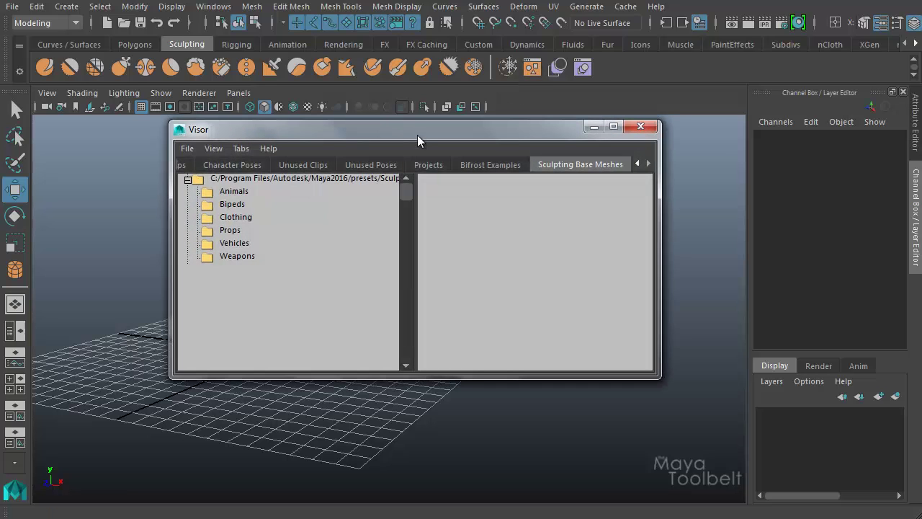
pyautogui.click(207, 206)
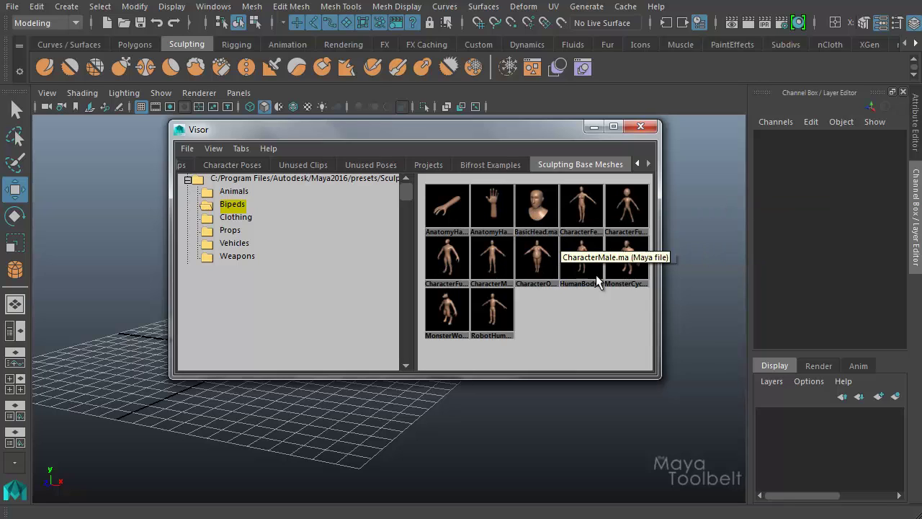
pyautogui.rightClick(577, 258)
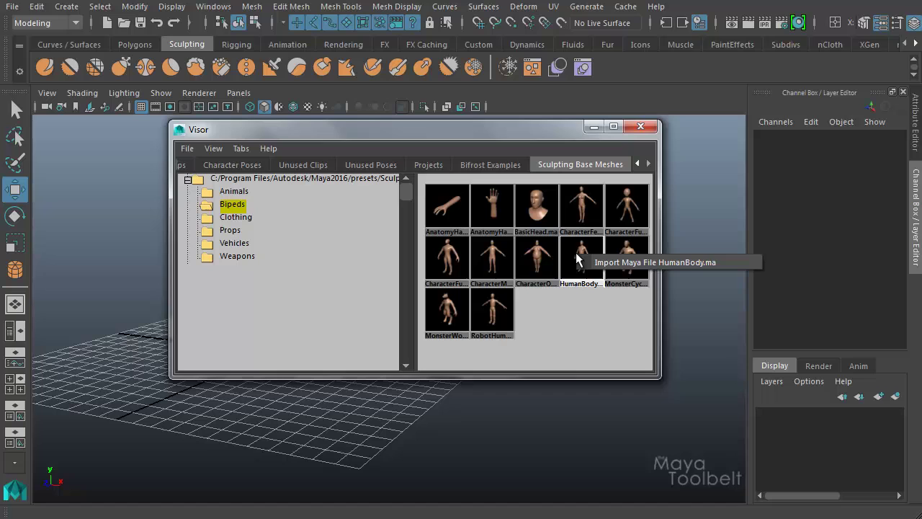
pyautogui.click(605, 263)
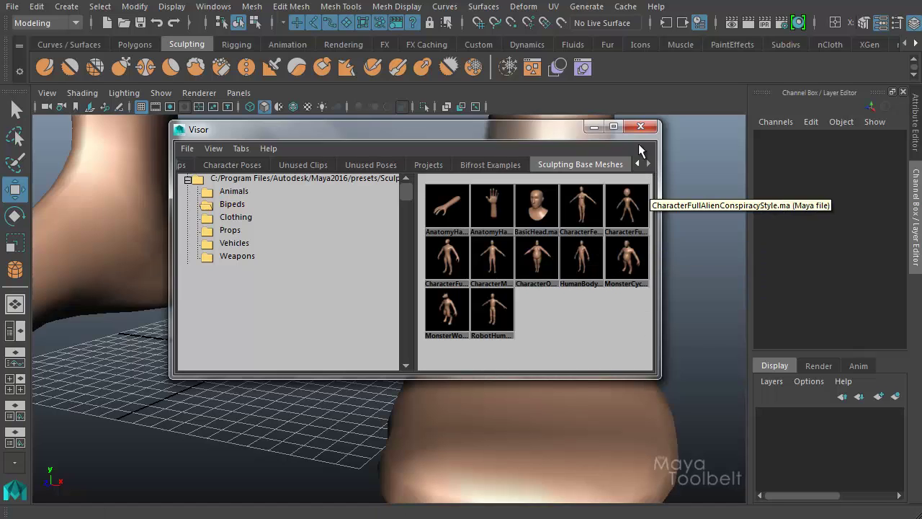
pyautogui.click(639, 126)
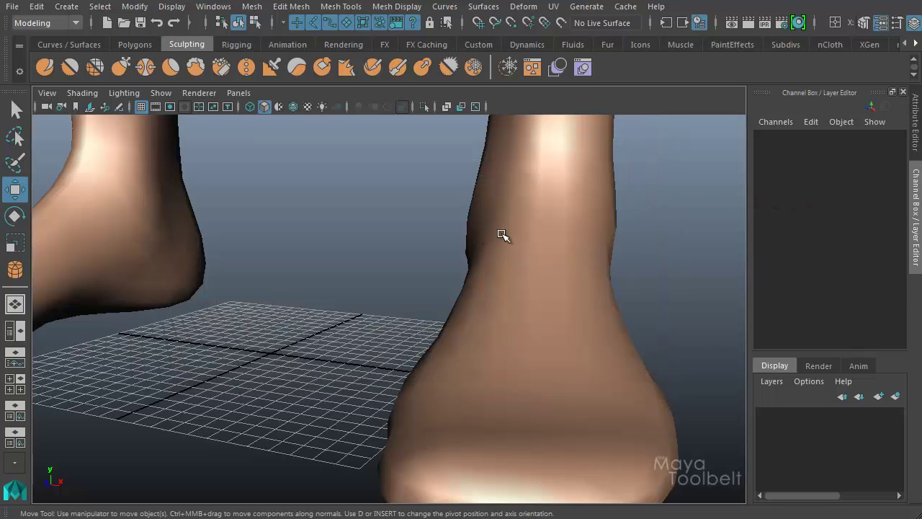
# Switch to the front view showing the human body and hide the grid
pyautogui.click(504, 235)
pyautogui.press('f')
pyautogui.click(558, 269)
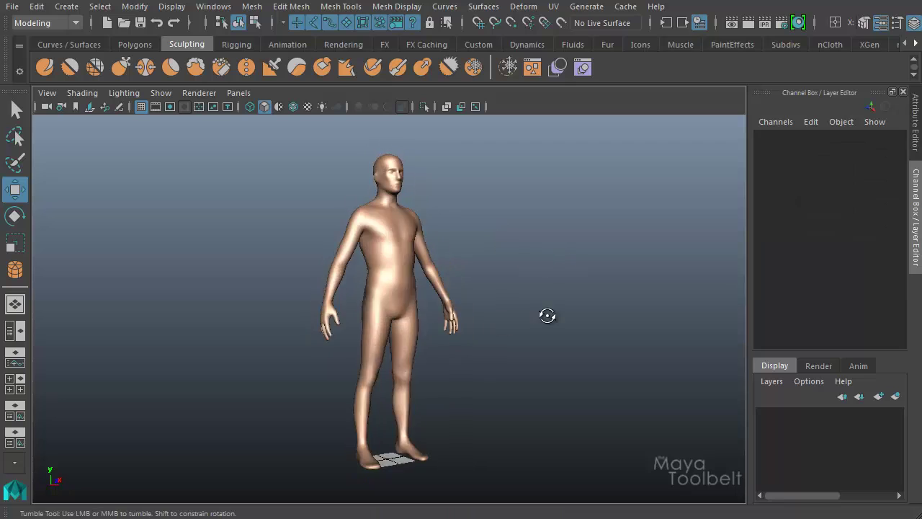
pyautogui.keyDown('alt'); pyautogui.moveTo(547, 315); pyautogui.dragTo(443, 312); pyautogui.keyUp('alt')
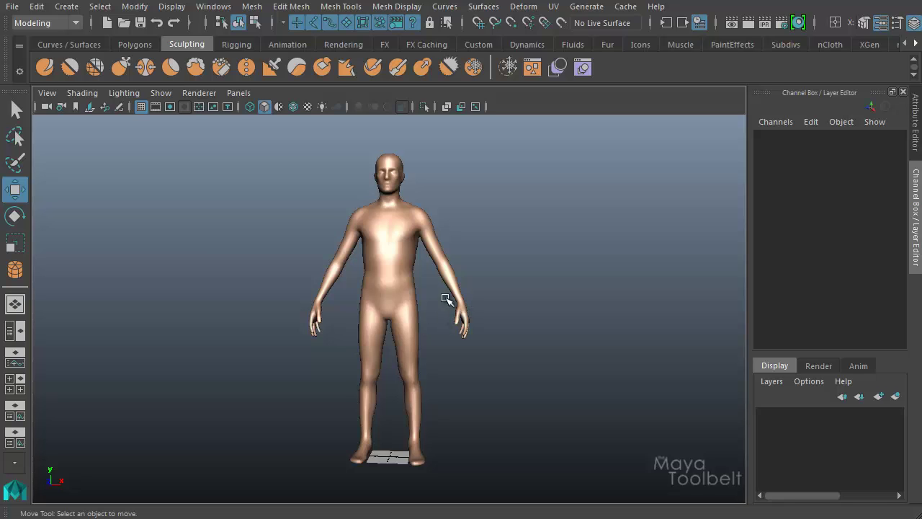
pyautogui.moveTo(438, 303)
pyautogui.keyDown('alt'); pyautogui.mouseDown()
pyautogui.moveTo(461, 290)
pyautogui.moveTo(456, 301)
pyautogui.mouseUp(); pyautogui.keyUp('alt')
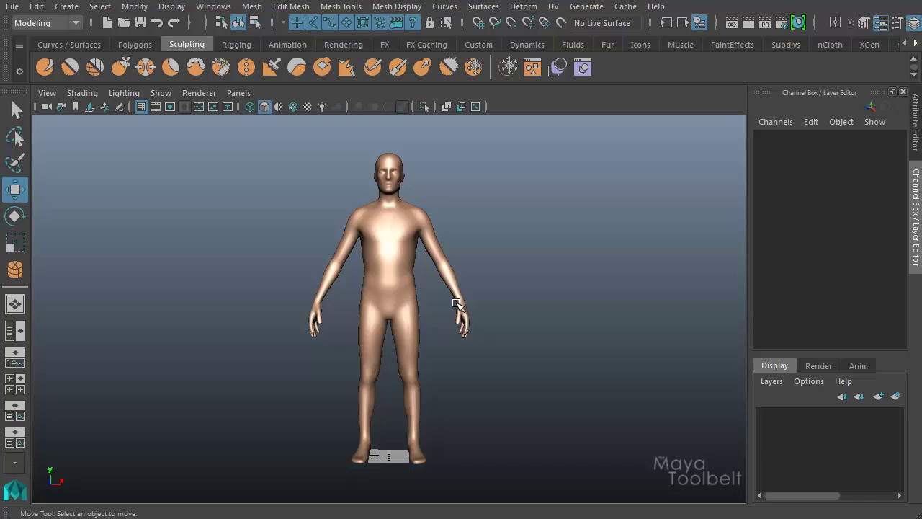
pyautogui.click(408, 266)
pyautogui.press('space')
pyautogui.moveTo(429, 270); pyautogui.dragTo(429, 308)
pyautogui.click(505, 269)
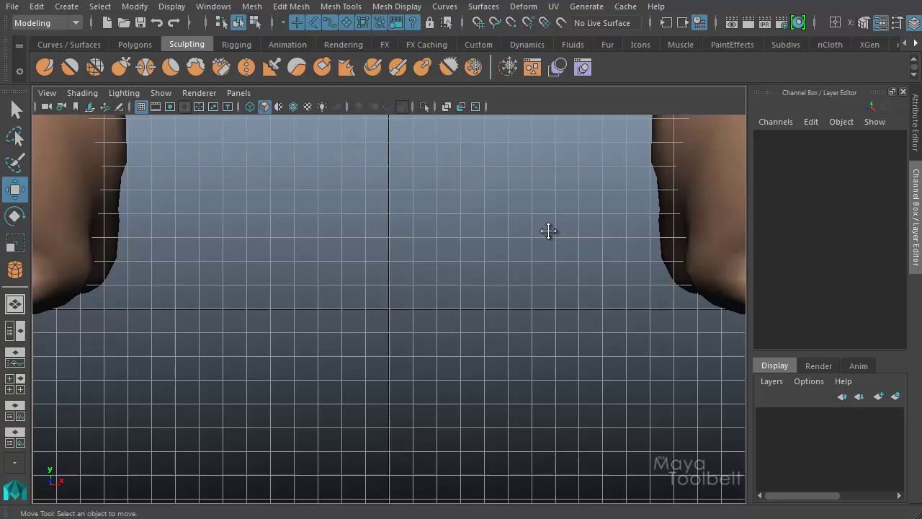
pyautogui.scroll(-5, 555, 263)
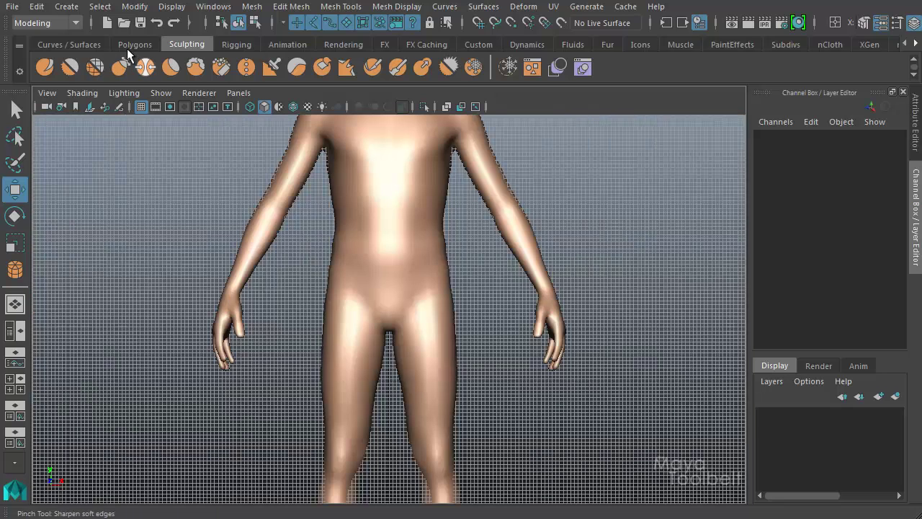
pyautogui.click(139, 106)
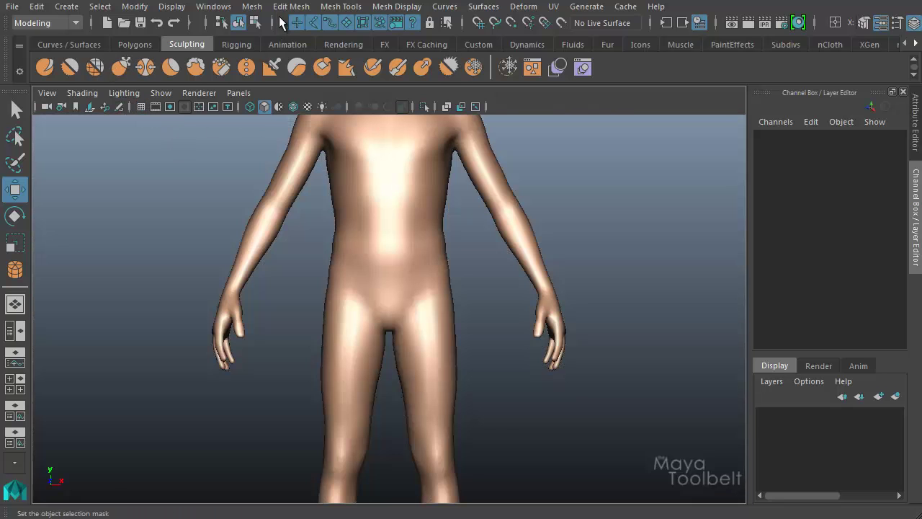
# Start the Create Joints tool from the Rigging set, display the body in wireframe, and place a spine joint chain from the pelvis to the neck
pyautogui.click(43, 23)
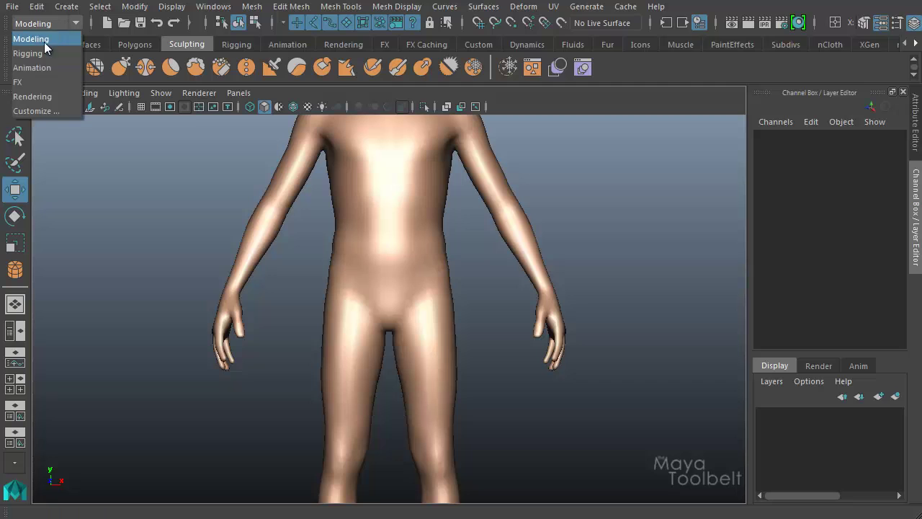
pyautogui.click(27, 53)
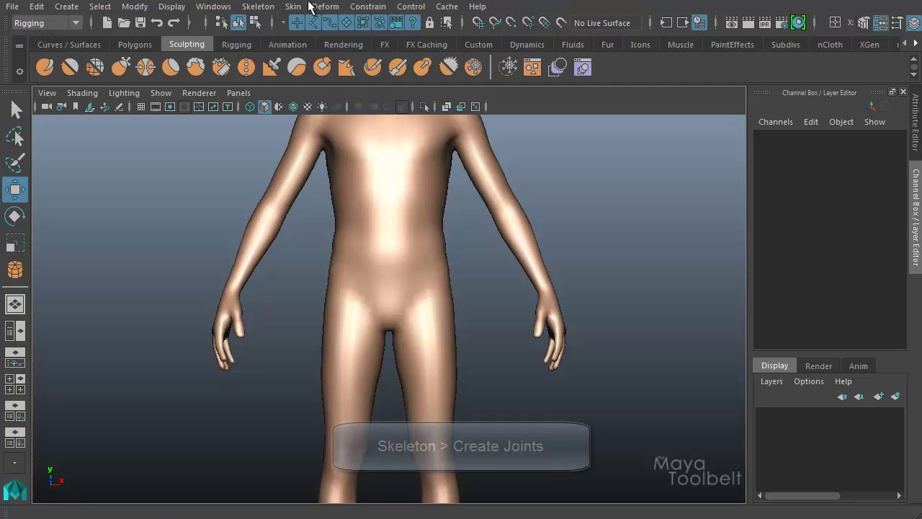
pyautogui.click(267, 6)
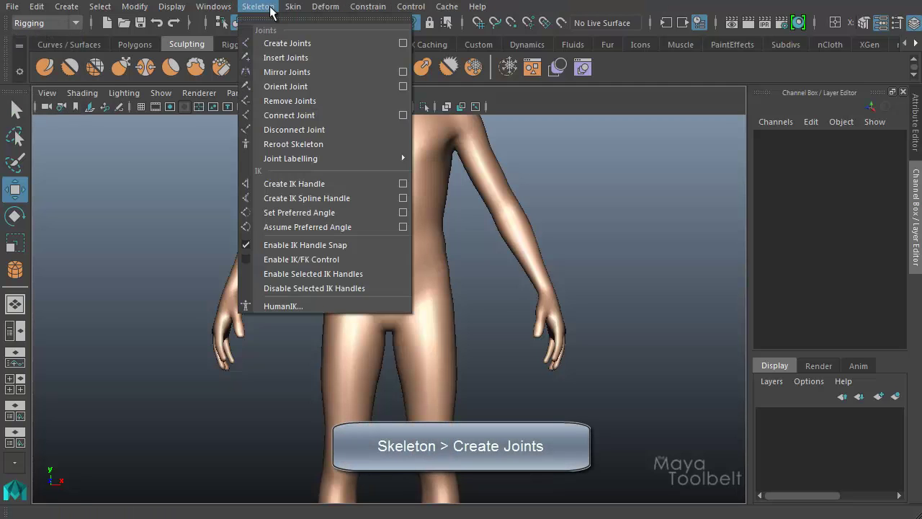
pyautogui.click(304, 45)
pyautogui.press('4')
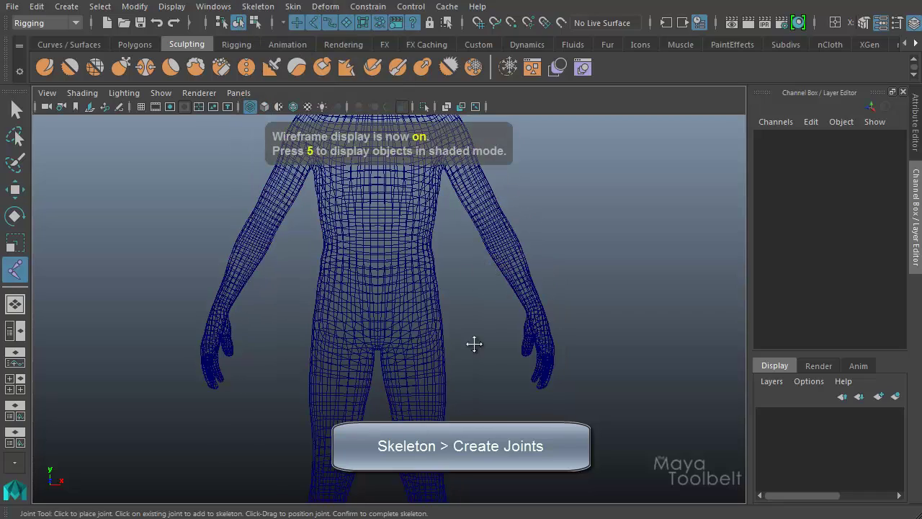
pyautogui.scroll(3, 475, 368)
pyautogui.scroll(-3, 468, 368)
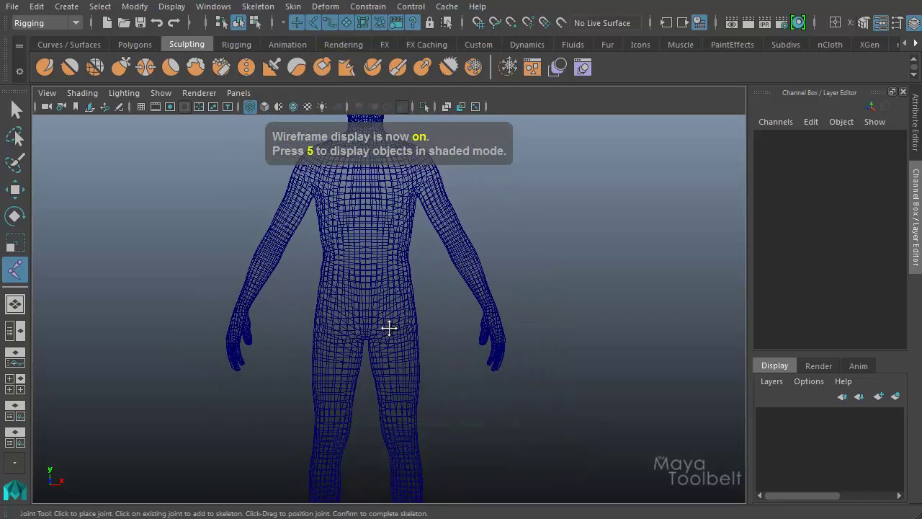
pyautogui.scroll(1, 387, 317)
pyautogui.moveTo(387, 302); pyautogui.dragTo(382, 124)
# Add an arm chain branching from the upper spine joint, with joints at the character's left shoulder, elbow and wrist
pyautogui.click(383, 149)
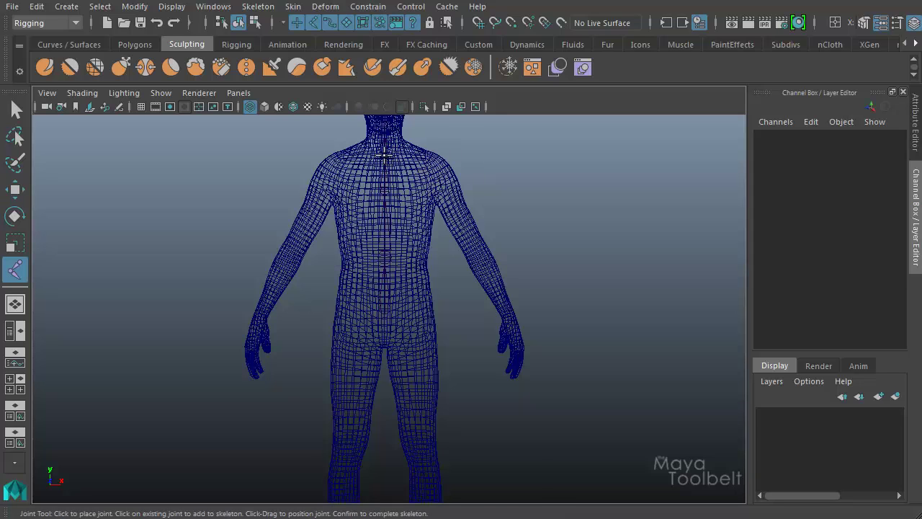
pyautogui.click(432, 170)
pyautogui.click(469, 237)
pyautogui.click(504, 313)
pyautogui.press('Return')
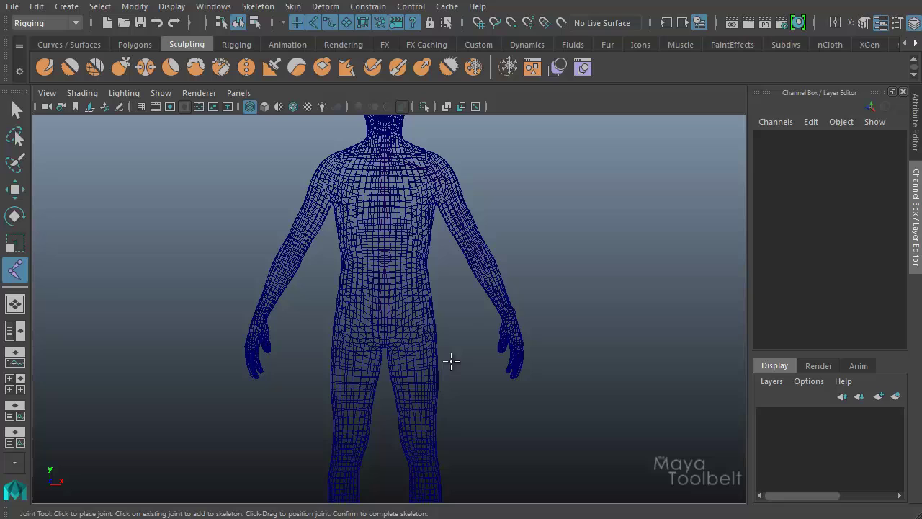
# Add a leg chain branching from the pelvis joint, with joints at the character's left hip, knee and ankle
pyautogui.click(414, 337)
pyautogui.keyDown('alt'); pyautogui.moveTo(414, 337); pyautogui.dragTo(421, 202, button='middle'); pyautogui.keyUp('alt')
pyautogui.click(426, 339)
pyautogui.click(426, 400)
pyautogui.click(432, 454)
pyautogui.press('Return')
pyautogui.press('w')
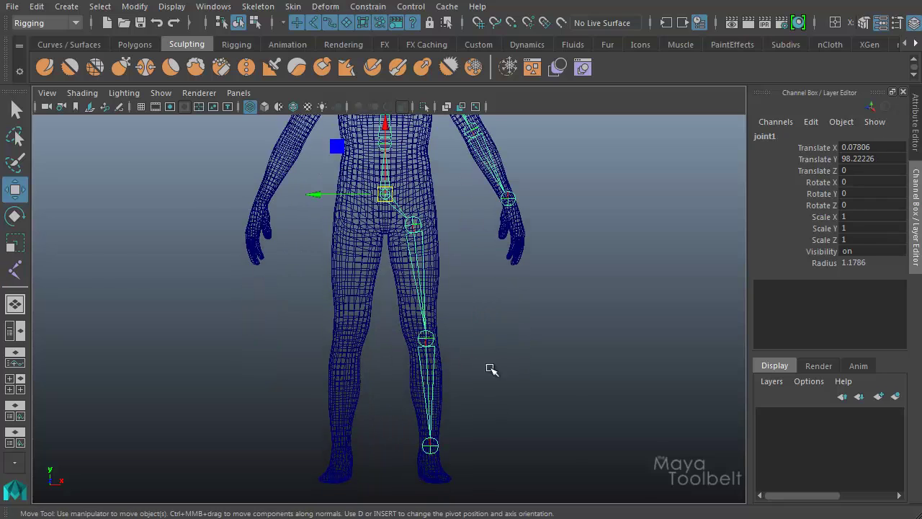
# Move the leg and arm joints in depth to fit the body, with Translate Z about -5.95 at the ankle, -1.05 at the hip and -2.76 at the shoulder
pyautogui.press('space')
pyautogui.moveTo(501, 325); pyautogui.dragTo(526, 310)
pyautogui.click(399, 406)
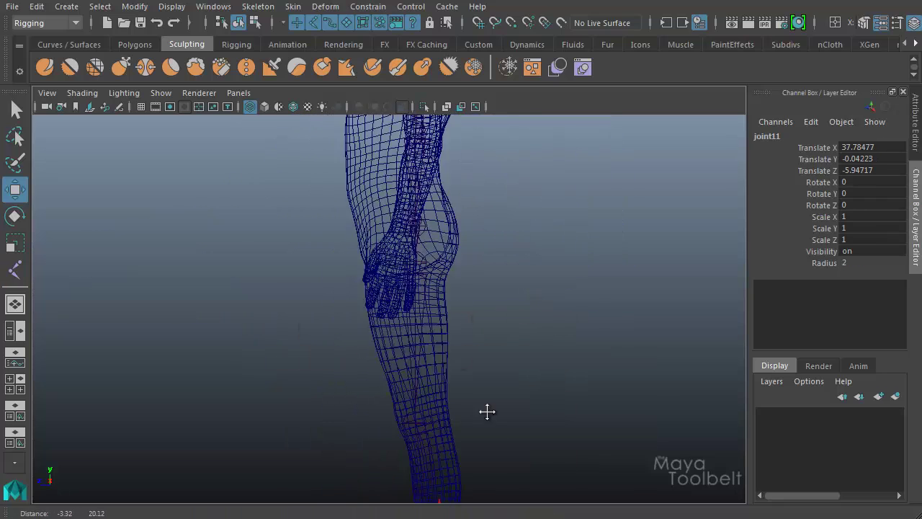
pyautogui.press('Up')
pyautogui.scroll(-4, 456, 262)
pyautogui.press('space')
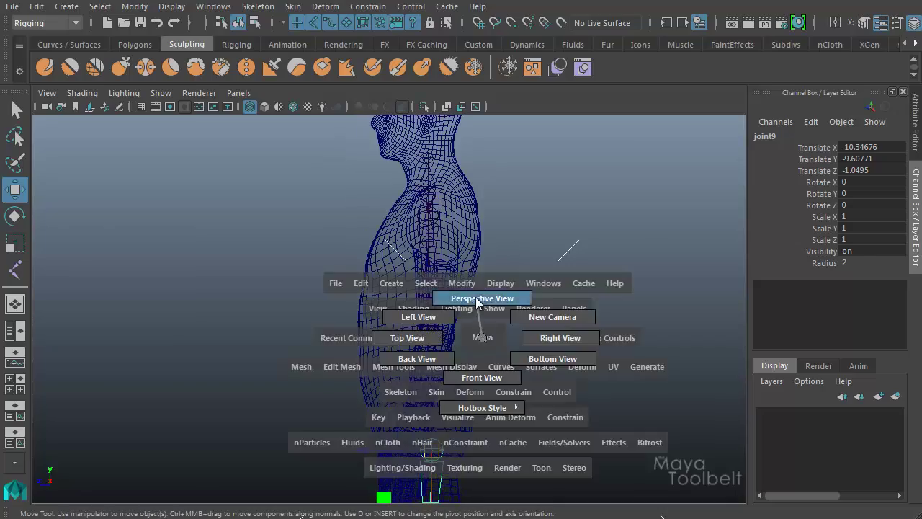
pyautogui.click(478, 301)
pyautogui.press('Up')
pyautogui.keyDown('alt'); pyautogui.moveTo(458, 337); pyautogui.dragTo(521, 304); pyautogui.keyUp('alt')
# Mirror the arm and leg joint chains to the other side of the body
pyautogui.press('Up')
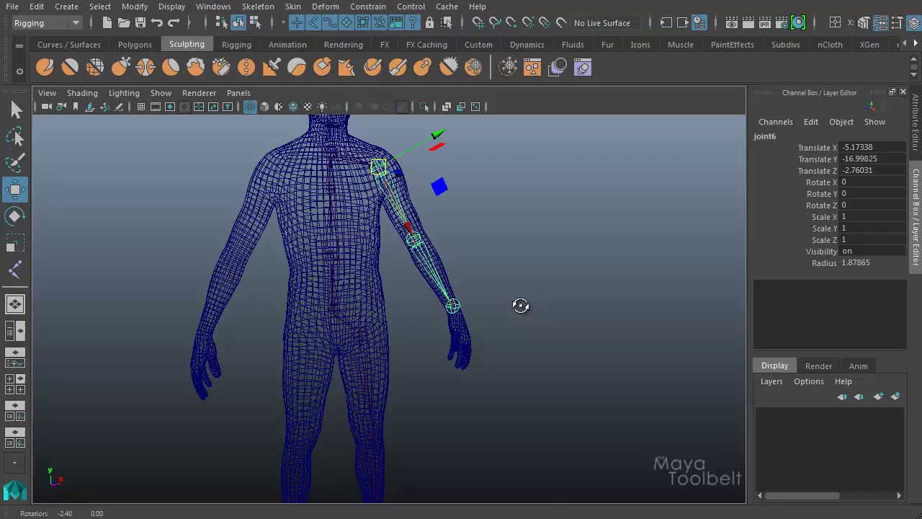
pyautogui.click(256, 7)
pyautogui.press('Escape')
pyautogui.moveTo(339, 288)
pyautogui.keyDown('alt'); pyautogui.mouseDown()
pyautogui.moveTo(350, 336)
pyautogui.moveTo(526, 346)
pyautogui.moveTo(365, 387)
pyautogui.moveTo(504, 387)
pyautogui.mouseUp(); pyautogui.keyUp('alt')
pyautogui.press('Up')
# Display the body shaded with X-Ray Joints so the skeleton shows through the mesh
pyautogui.press('5')
pyautogui.click(82, 93)
pyautogui.click(118, 266)
pyautogui.click(540, 290)
pyautogui.moveTo(539, 290)
pyautogui.keyDown('alt'); pyautogui.mouseDown()
pyautogui.moveTo(477, 324)
pyautogui.moveTo(510, 305)
pyautogui.moveTo(479, 295)
pyautogui.moveTo(325, 298)
pyautogui.moveTo(552, 278)
pyautogui.moveTo(605, 296)
pyautogui.moveTo(554, 307)
pyautogui.moveTo(490, 239)
pyautogui.moveTo(538, 245)
pyautogui.mouseUp(); pyautogui.keyUp('alt')
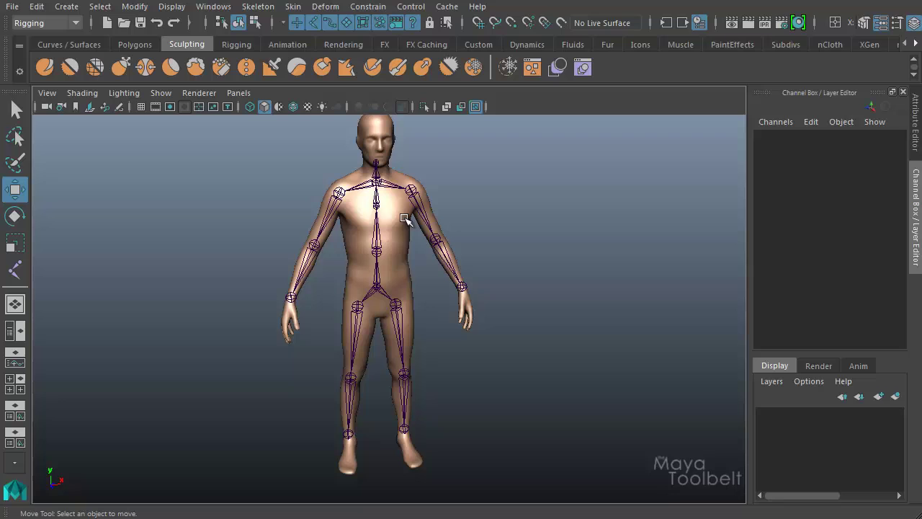
# Select the human body mesh together with the root pelvis joint and apply Bind Skin
pyautogui.click(393, 270)
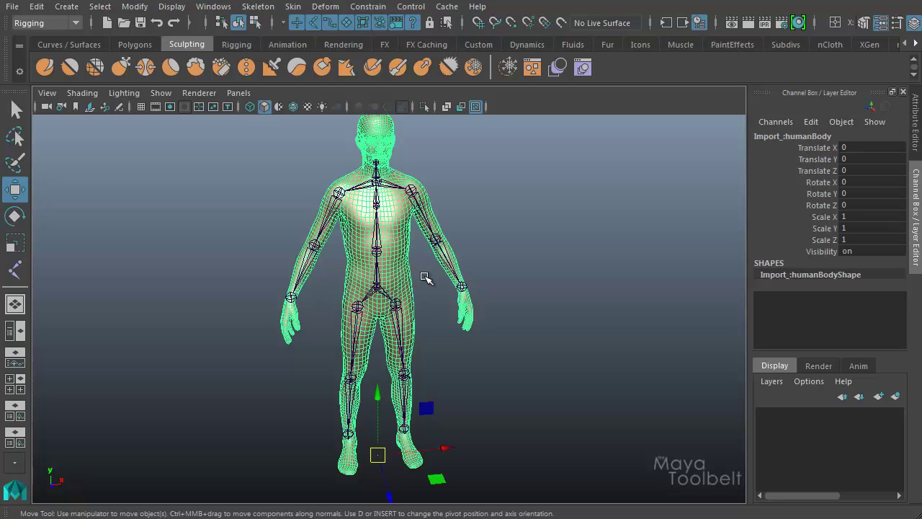
pyautogui.click(378, 286)
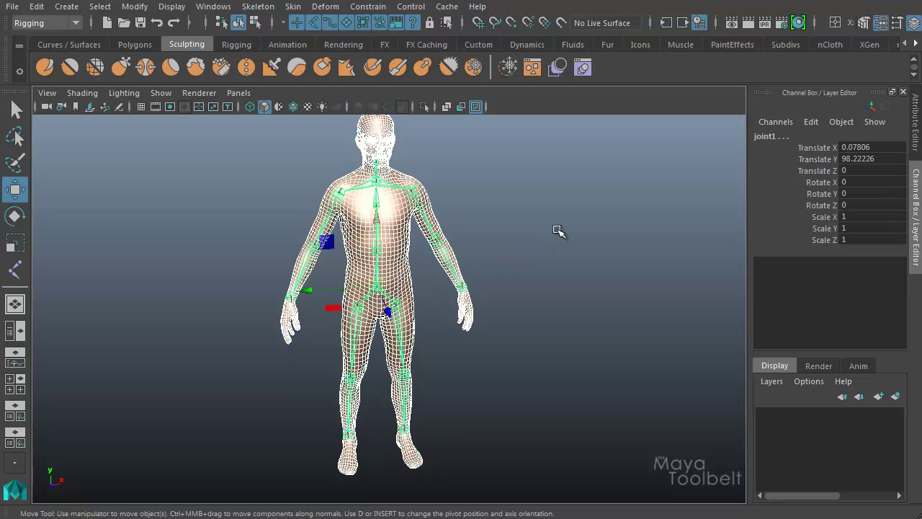
pyautogui.click(294, 7)
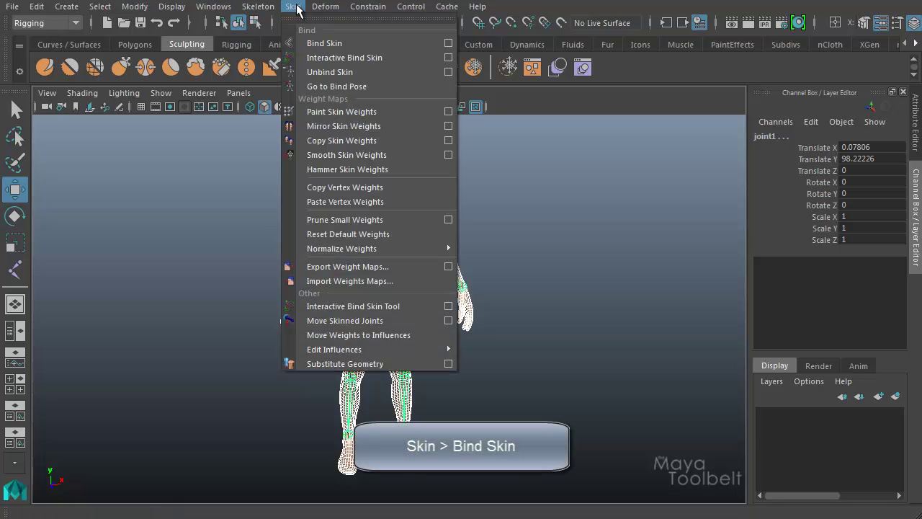
pyautogui.click(339, 45)
# Test the skin binding by rotating the character's left shoulder joint about 39.7 degrees in Z, inspect the deformation, and undo the rotation
pyautogui.moveTo(427, 123)
pyautogui.keyDown('alt'); pyautogui.mouseDown()
pyautogui.moveTo(457, 199)
pyautogui.moveTo(486, 210)
pyautogui.moveTo(432, 263)
pyautogui.moveTo(376, 241)
pyautogui.moveTo(401, 240)
pyautogui.moveTo(451, 304)
pyautogui.moveTo(468, 303)
pyautogui.mouseUp(); pyautogui.keyUp('alt')
pyautogui.click(434, 213)
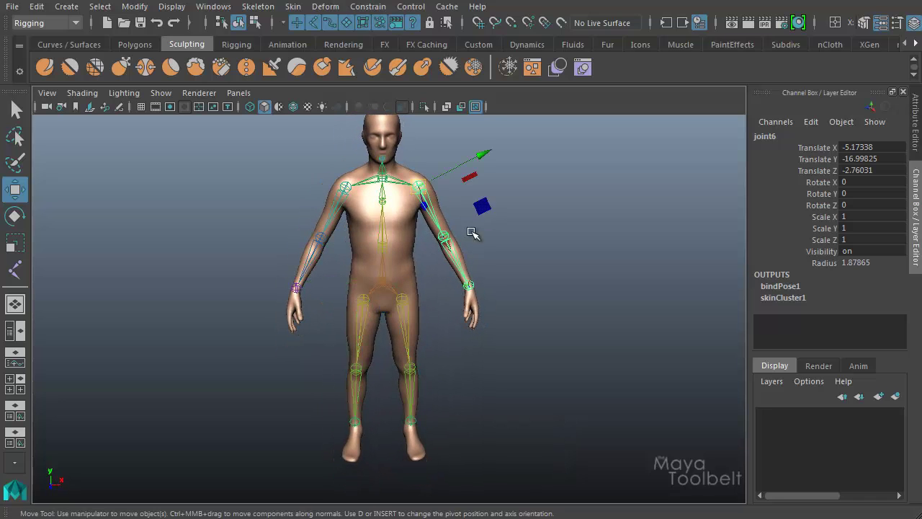
pyautogui.press('e')
pyautogui.moveTo(439, 127); pyautogui.dragTo(391, 140)
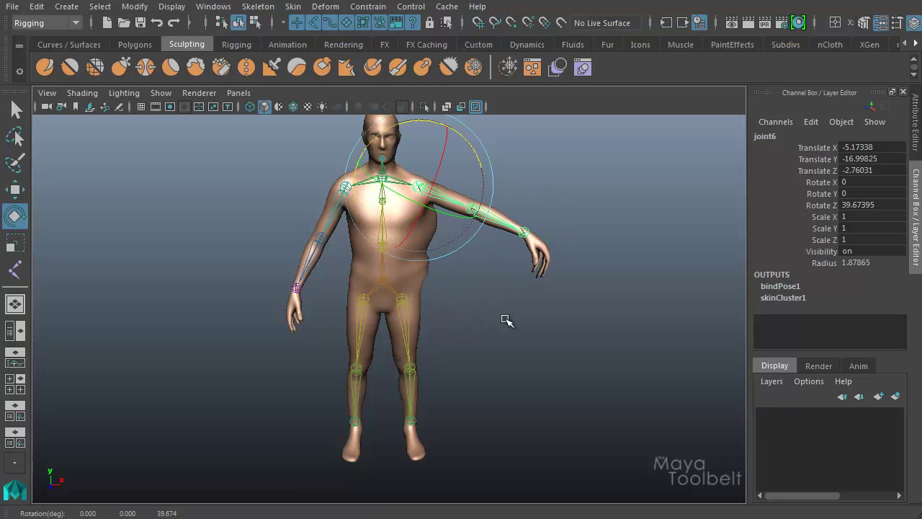
pyautogui.keyDown('alt'); pyautogui.moveTo(506, 320); pyautogui.dragTo(550, 325); pyautogui.keyUp('alt')
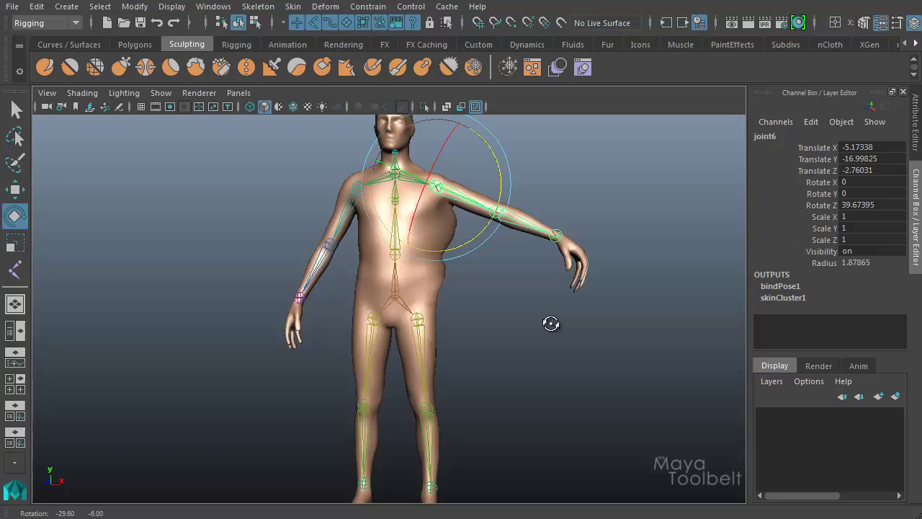
pyautogui.keyDown('alt'); pyautogui.moveTo(550, 323); pyautogui.dragTo(368, 230); pyautogui.keyUp('alt')
pyautogui.hotkey('ctrl', 'z')
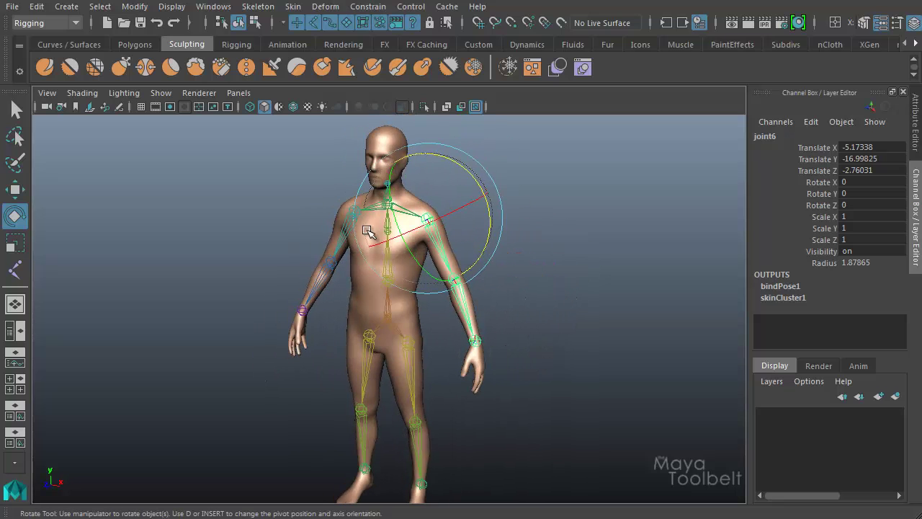
# Test the opposite arm by rotating the character's right shoulder joint about 53 degrees in Z, and undo the rotation
pyautogui.hotkey('ctrl', 'z')
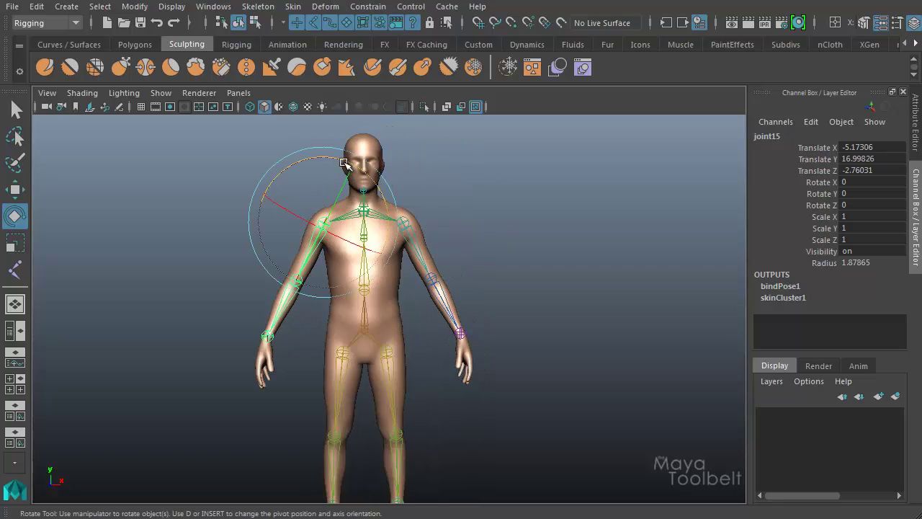
pyautogui.moveTo(345, 163); pyautogui.dragTo(423, 193)
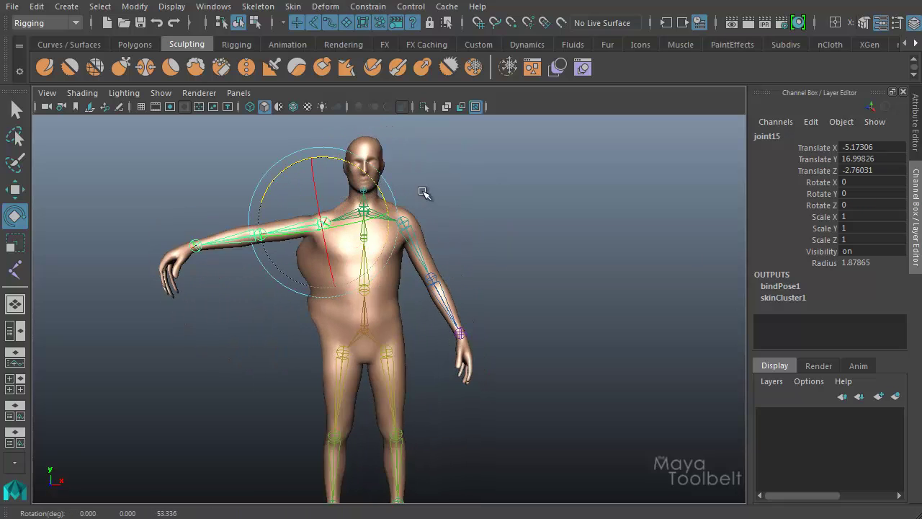
pyautogui.hotkey('ctrl', 'z')
# Select the skinned human body mesh and duplicate it
pyautogui.keyDown('alt'); pyautogui.moveTo(473, 239); pyautogui.dragTo(419, 150); pyautogui.keyUp('alt')
pyautogui.press('w')
pyautogui.click(384, 151)
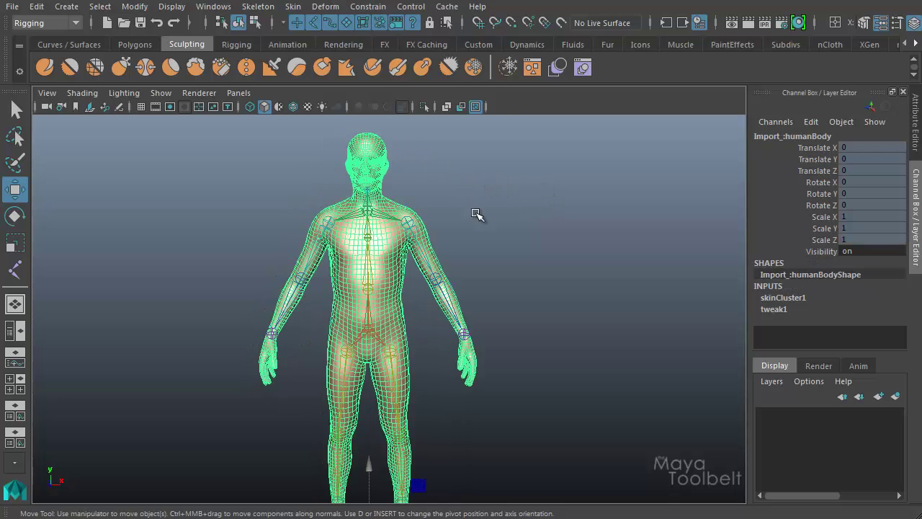
pyautogui.keyDown('alt'); pyautogui.moveTo(478, 214); pyautogui.dragTo(506, 225); pyautogui.keyUp('alt')
pyautogui.hotkey('ctrl', 'd')
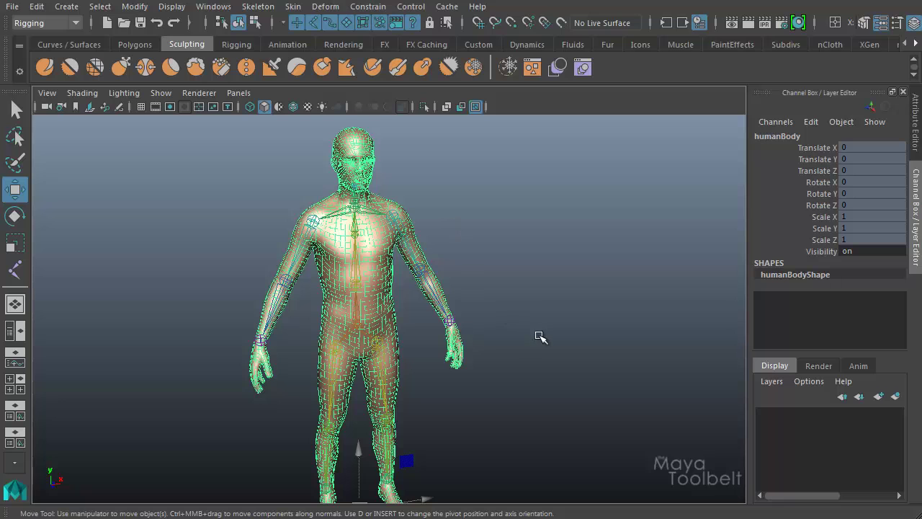
pyautogui.keyDown('alt'); pyautogui.moveTo(540, 336); pyautogui.dragTo(402, 235); pyautogui.keyUp('alt')
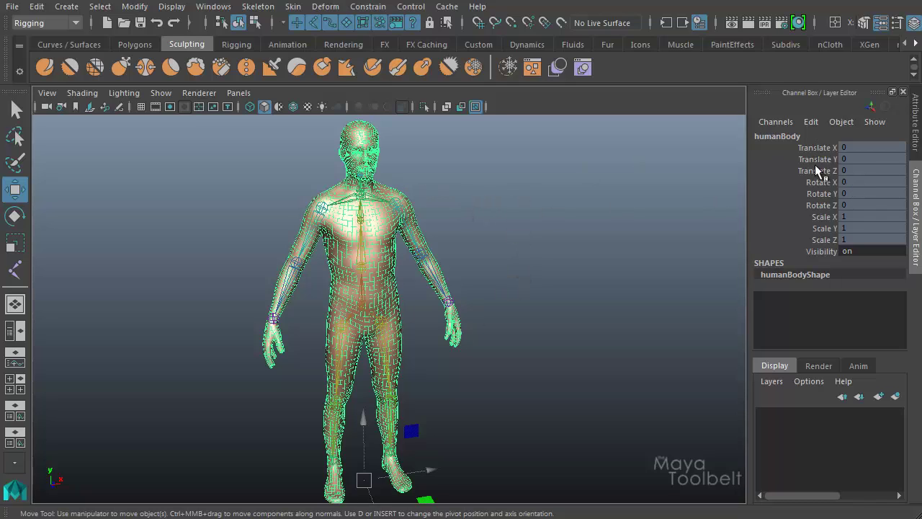
# Unlock the duplicate's Translate, Rotate and Scale channels and move it beside the original, to about 114.68 in Translate X
pyautogui.click(826, 148)
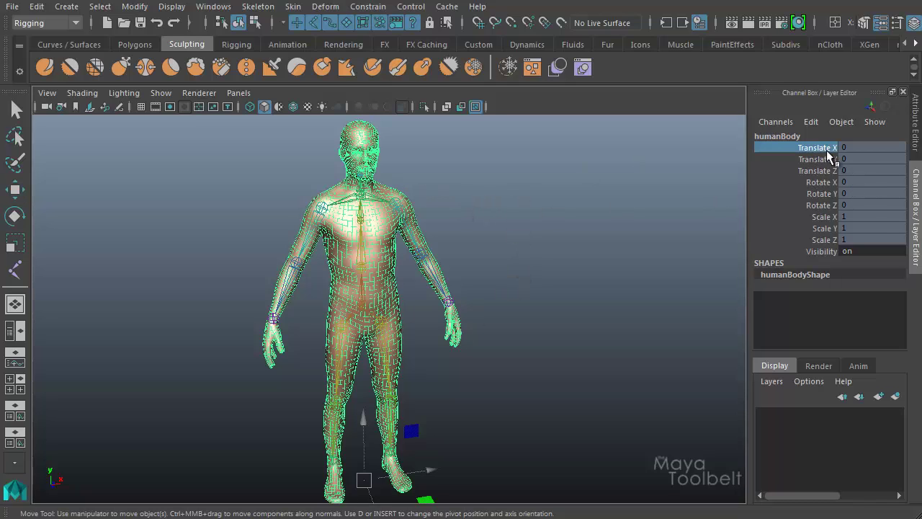
pyautogui.keyDown('shift'); pyautogui.click(824, 239); pyautogui.keyUp('shift')
pyautogui.rightClick(814, 206)
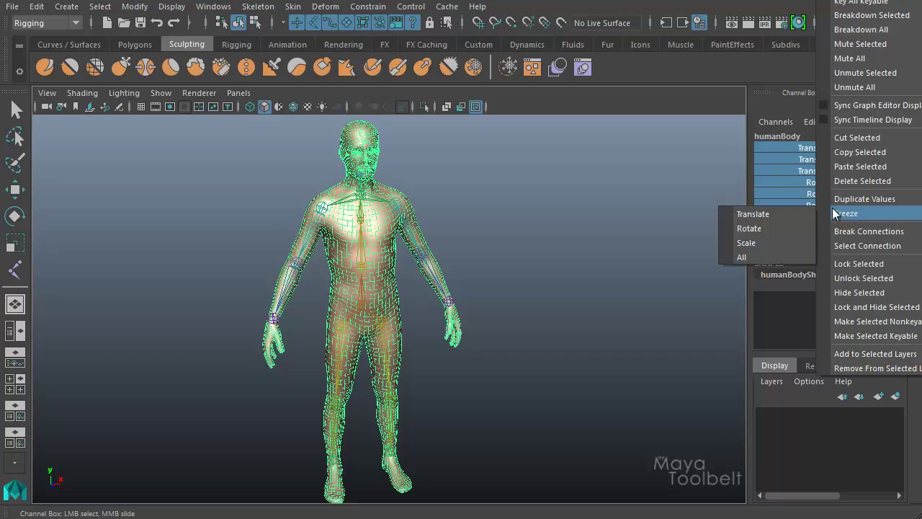
pyautogui.click(859, 278)
pyautogui.keyDown('alt'); pyautogui.moveTo(493, 312); pyautogui.dragTo(493, 355); pyautogui.keyUp('alt')
pyautogui.press('w')
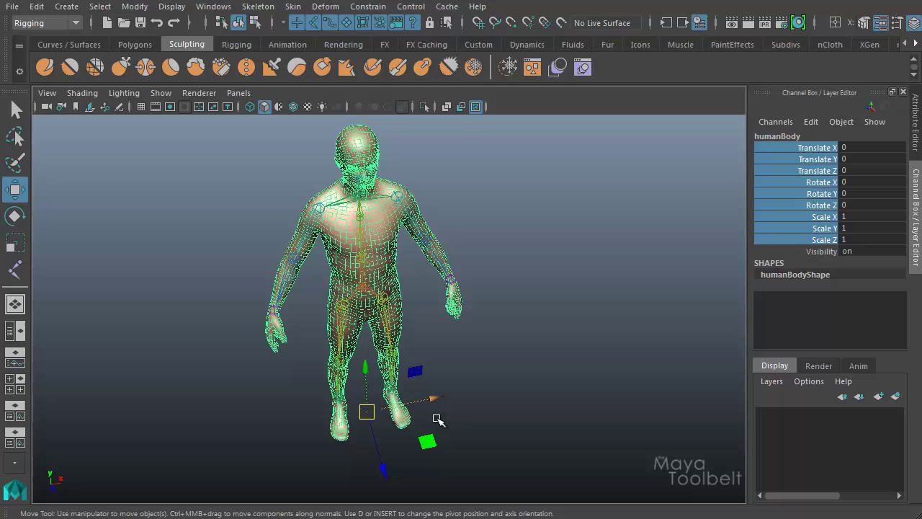
pyautogui.moveTo(439, 400); pyautogui.dragTo(381, 255)
# Compare the skinned original with its copy by rotating the original's left shoulder joint, and undo the rotation
pyautogui.click(381, 255)
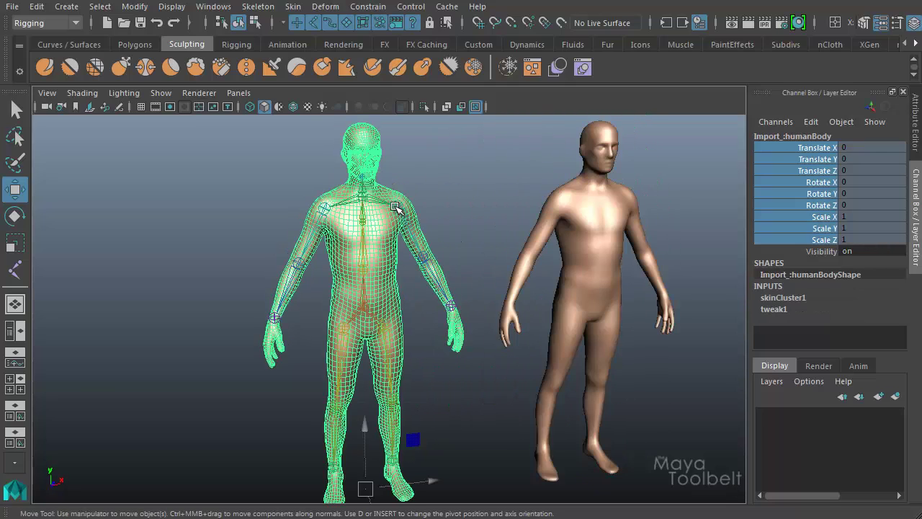
pyautogui.click(407, 231)
pyautogui.press('e')
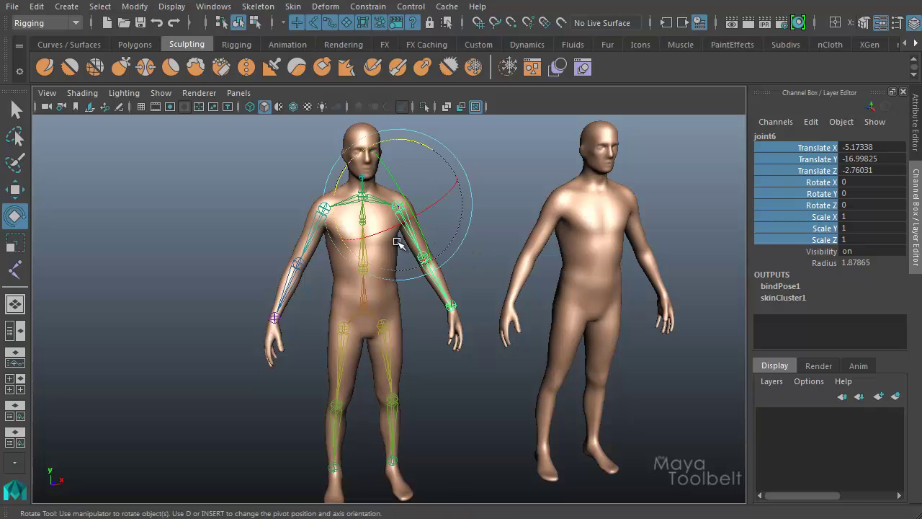
pyautogui.moveTo(344, 179); pyautogui.dragTo(409, 191)
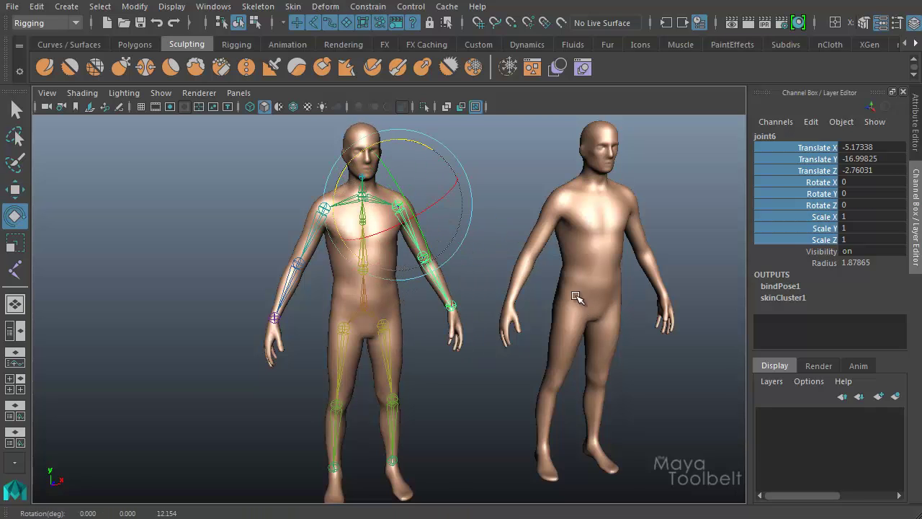
# Select the vertices at the crown of the duplicate body's head and move them upward
pyautogui.click(608, 242)
pyautogui.keyDown('alt'); pyautogui.moveTo(675, 278); pyautogui.dragTo(589, 262, button='middle'); pyautogui.keyUp('alt')
pyautogui.keyDown('alt'); pyautogui.moveTo(589, 261); pyautogui.dragTo(566, 240); pyautogui.keyUp('alt')
pyautogui.keyDown('alt'); pyautogui.moveTo(561, 231); pyautogui.dragTo(612, 380, button='right'); pyautogui.keyUp('alt')
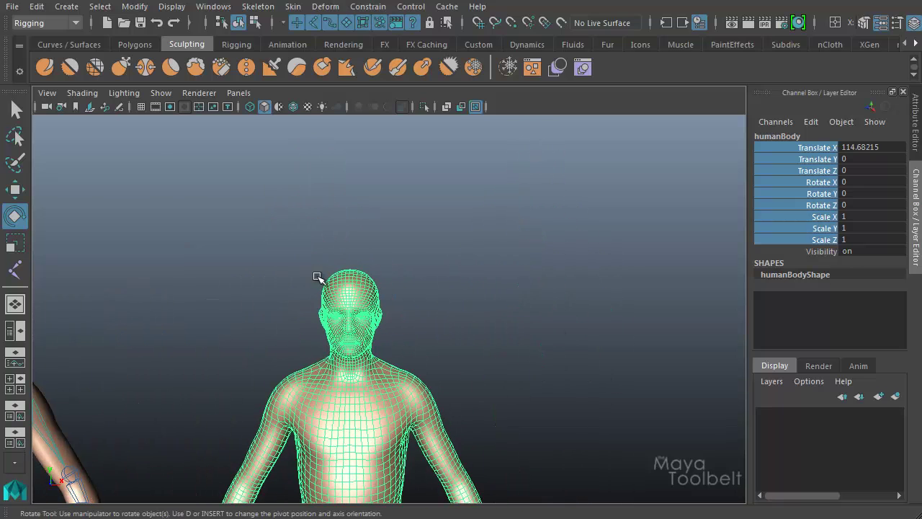
pyautogui.moveTo(354, 192); pyautogui.dragTo(286, 193, button='right')
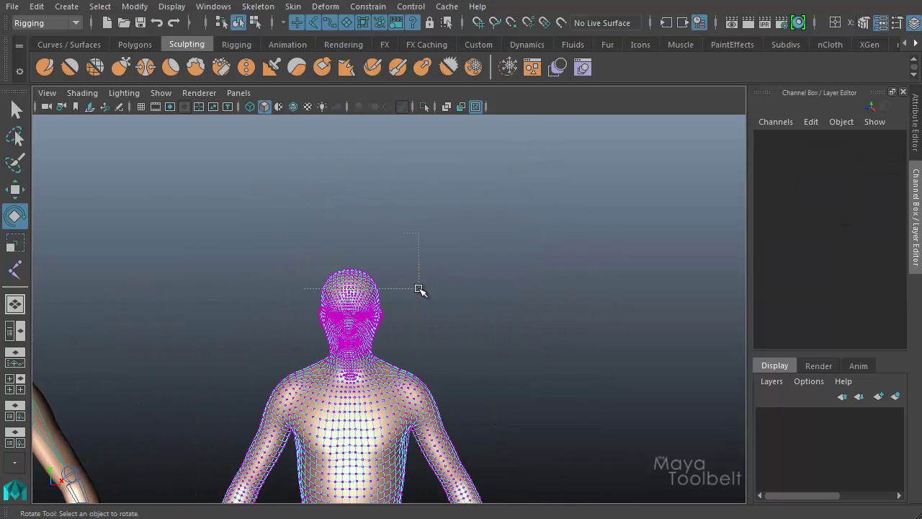
pyautogui.moveTo(421, 289); pyautogui.dragTo(421, 289)
pyautogui.press('w')
pyautogui.moveTo(348, 221); pyautogui.dragTo(348, 186)
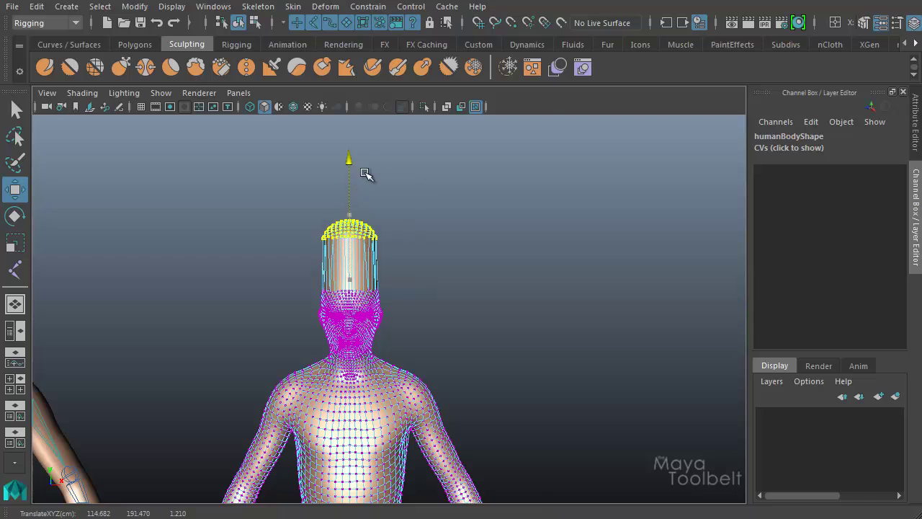
# Scale the raised crown vertices outward into a wide fan shape and clear the vertex selection
pyautogui.press('r')
pyautogui.moveTo(530, 284); pyautogui.dragTo(521, 349, button='middle')
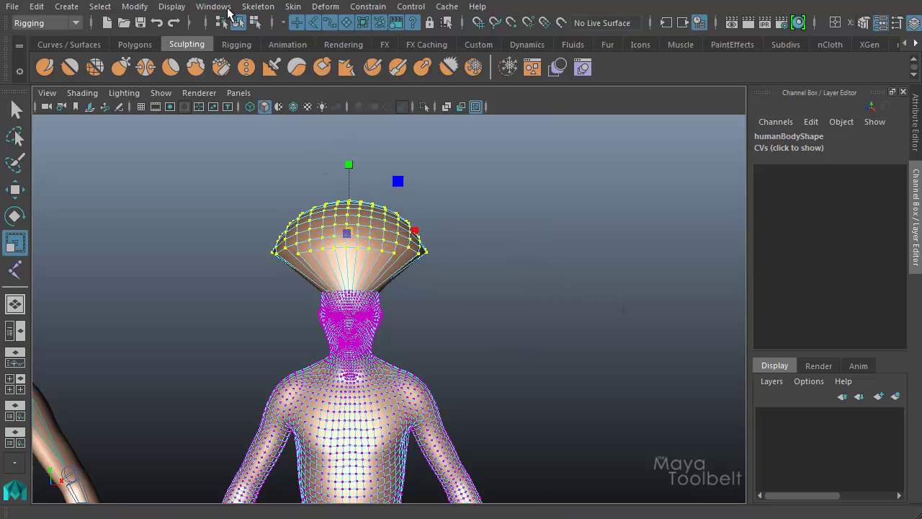
pyautogui.press('w')
pyautogui.click(505, 209)
pyautogui.scroll(-8, 533, 330)
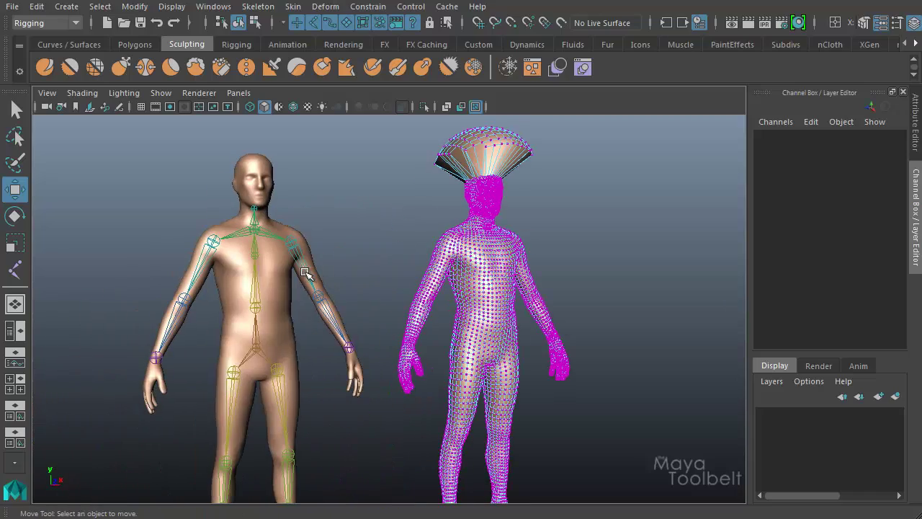
# Create a blend shape on the skinned original body, using the sculpted duplicate with the fan-shaped head as its target
pyautogui.click(238, 22)
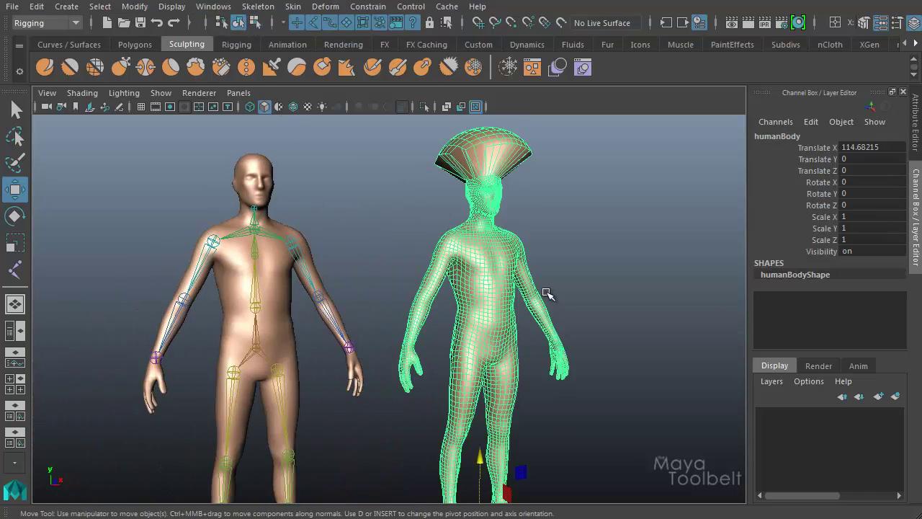
pyautogui.keyDown('alt'); pyautogui.moveTo(561, 303); pyautogui.dragTo(518, 81); pyautogui.keyUp('alt')
pyautogui.keyDown('alt'); pyautogui.moveTo(507, 324); pyautogui.dragTo(319, 293); pyautogui.keyUp('alt')
pyautogui.click(273, 284)
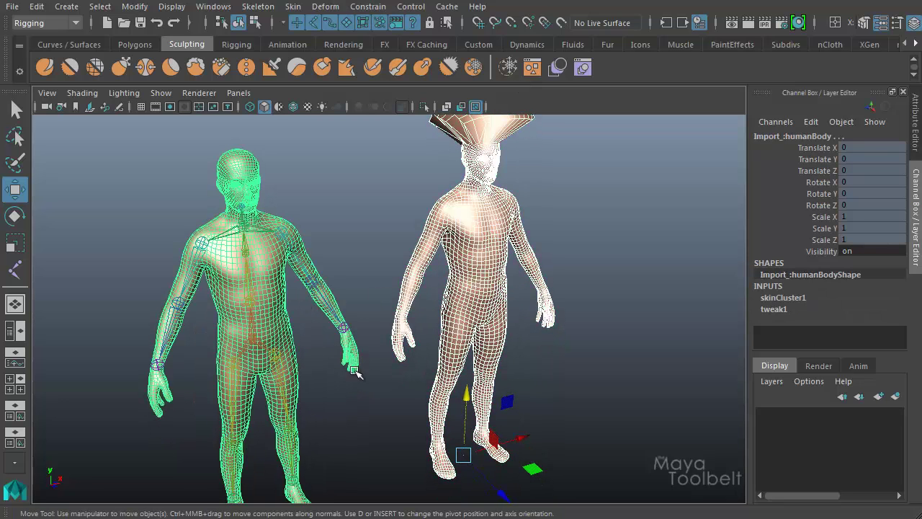
pyautogui.click(326, 7)
pyautogui.click(351, 38)
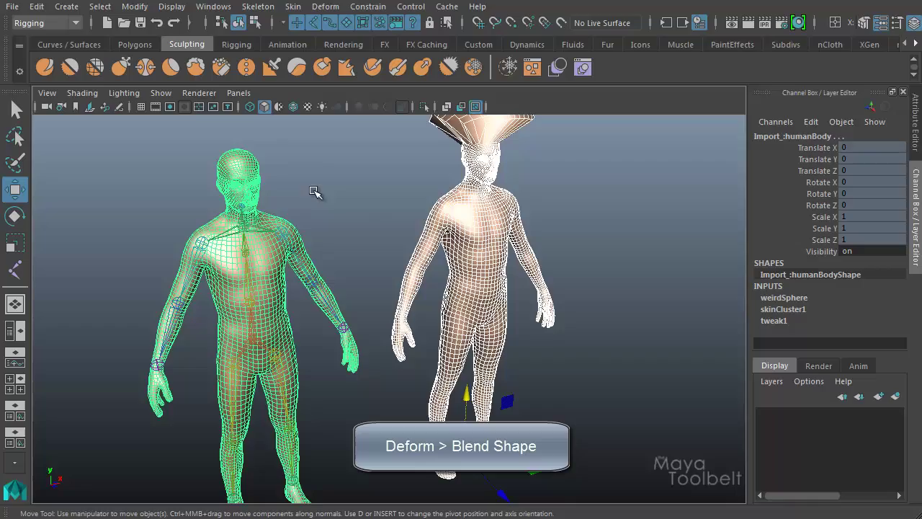
# Hide the sculpted duplicate, frame the remaining body and select the original mesh
pyautogui.click(517, 237)
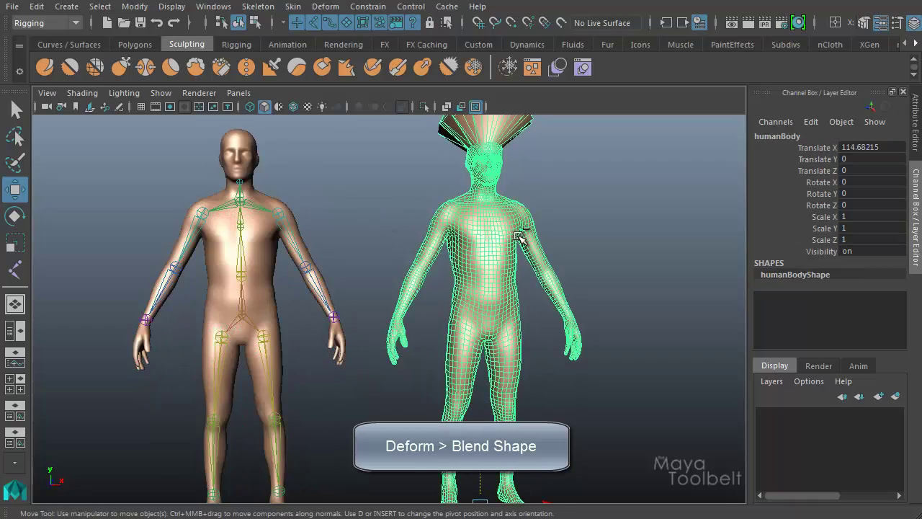
pyautogui.hotkey('ctrl', 'h')
pyautogui.press('a')
pyautogui.click(469, 261)
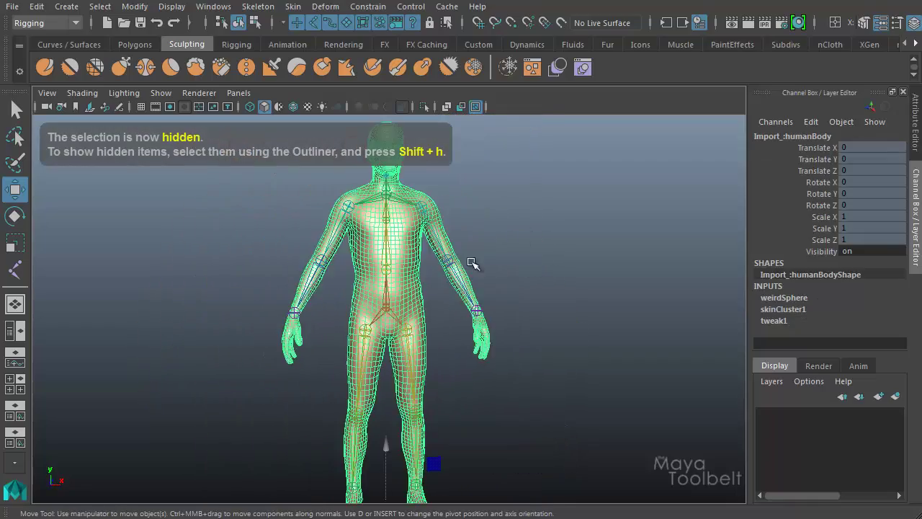
pyautogui.keyDown('alt'); pyautogui.moveTo(469, 260); pyautogui.dragTo(441, 264); pyautogui.keyUp('alt')
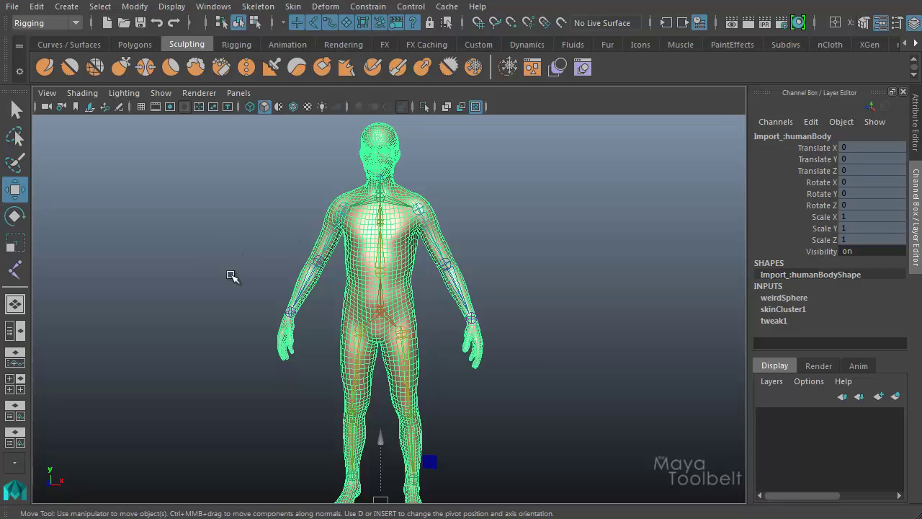
# Open the Blend Shape editor and place its window clear of the body
pyautogui.keyDown('alt'); pyautogui.moveTo(230, 276); pyautogui.dragTo(371, 147); pyautogui.keyUp('alt')
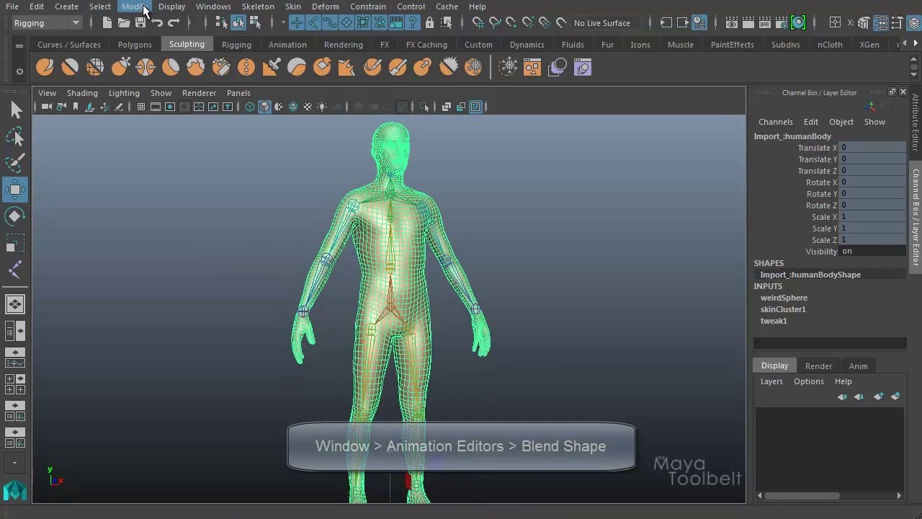
pyautogui.click(208, 7)
pyautogui.moveTo(292, 50)
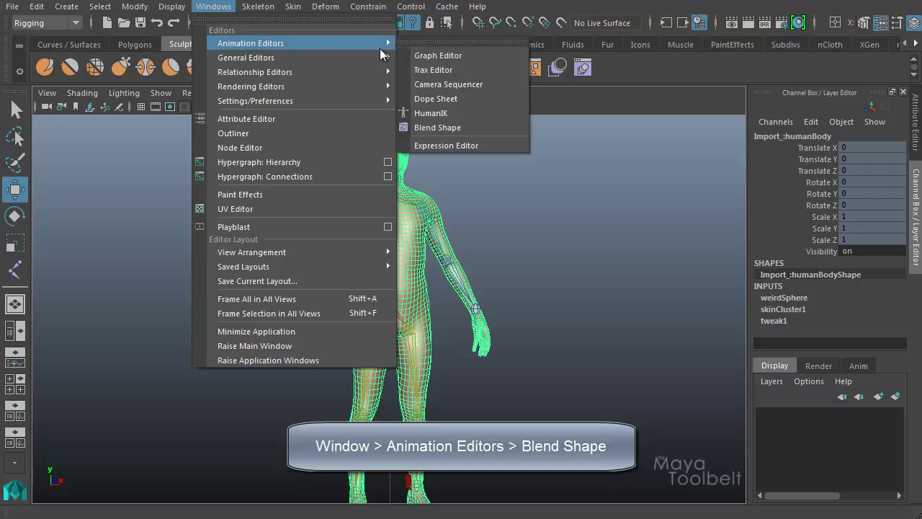
pyautogui.click(437, 128)
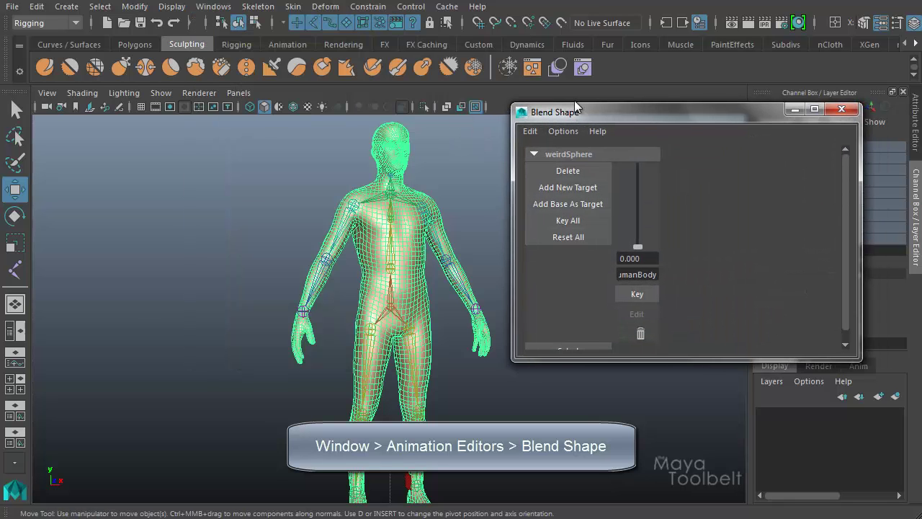
pyautogui.moveTo(574, 106); pyautogui.dragTo(565, 94)
# Test the weirdSphere blend shape by raising its humanBody target weight to 1.000 and returning it to 0.000
pyautogui.moveTo(628, 235); pyautogui.dragTo(629, 160)
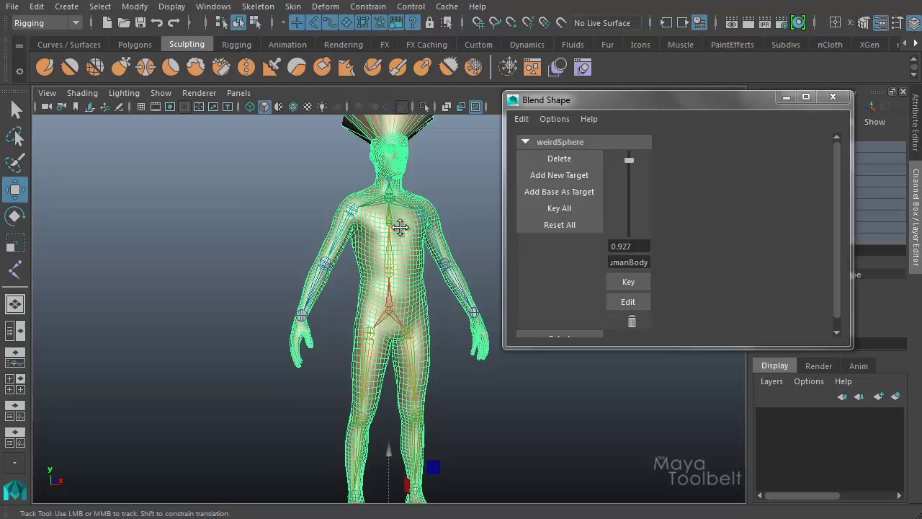
pyautogui.keyDown('alt'); pyautogui.moveTo(400, 227); pyautogui.dragTo(386, 270, button='middle'); pyautogui.keyUp('alt')
pyautogui.moveTo(630, 160); pyautogui.dragTo(653, 156)
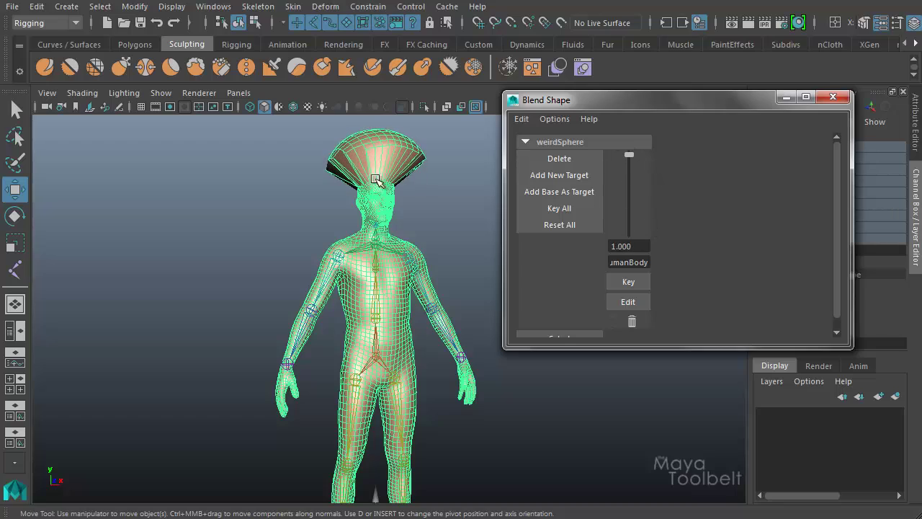
pyautogui.moveTo(461, 238)
pyautogui.keyDown('alt'); pyautogui.mouseDown()
pyautogui.moveTo(432, 238)
pyautogui.moveTo(417, 225)
pyautogui.moveTo(461, 229)
pyautogui.mouseUp(); pyautogui.keyUp('alt')
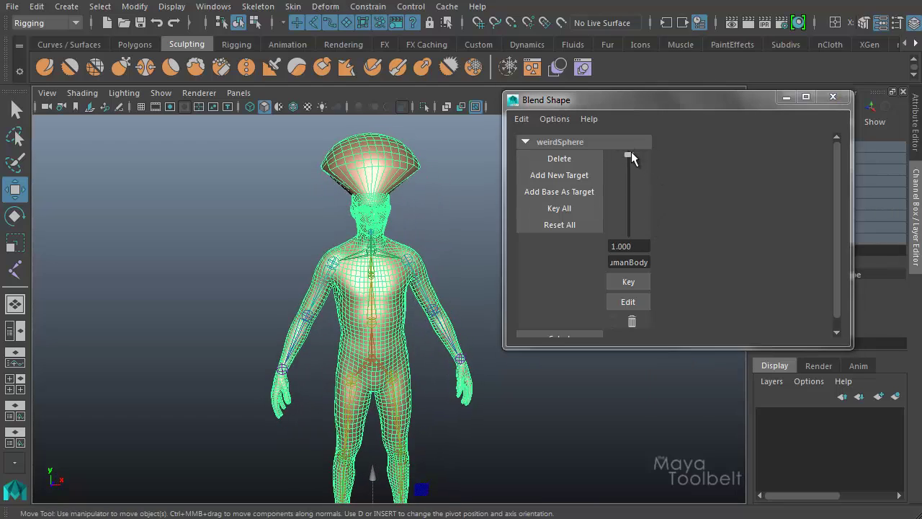
pyautogui.moveTo(631, 151); pyautogui.dragTo(649, 244)
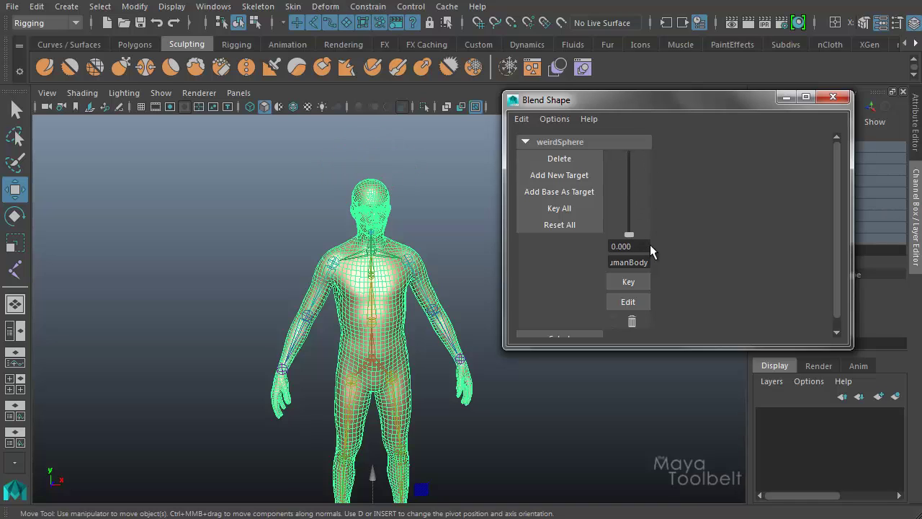
pyautogui.keyDown('alt'); pyautogui.moveTo(441, 221); pyautogui.dragTo(431, 214); pyautogui.keyUp('alt')
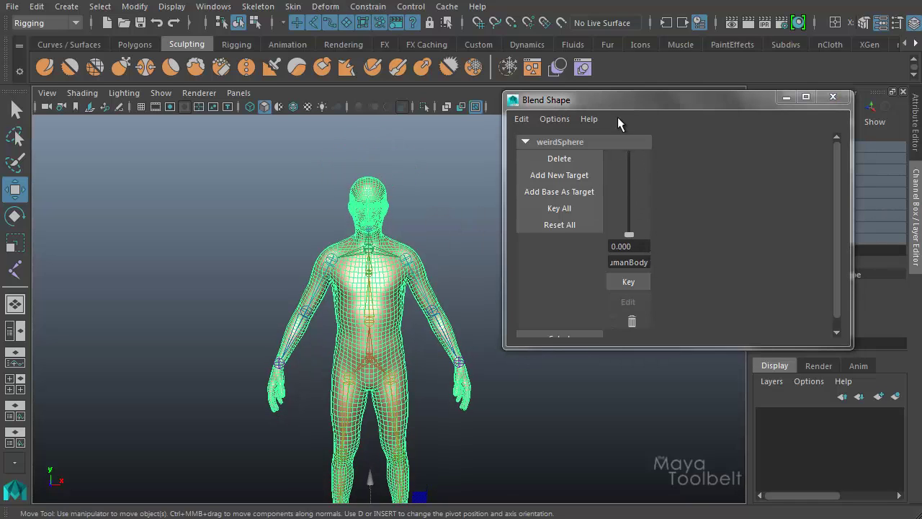
# Raise the body's left arm by rotating its shoulder joint to about 48.24 degrees in Z
pyautogui.click(423, 288)
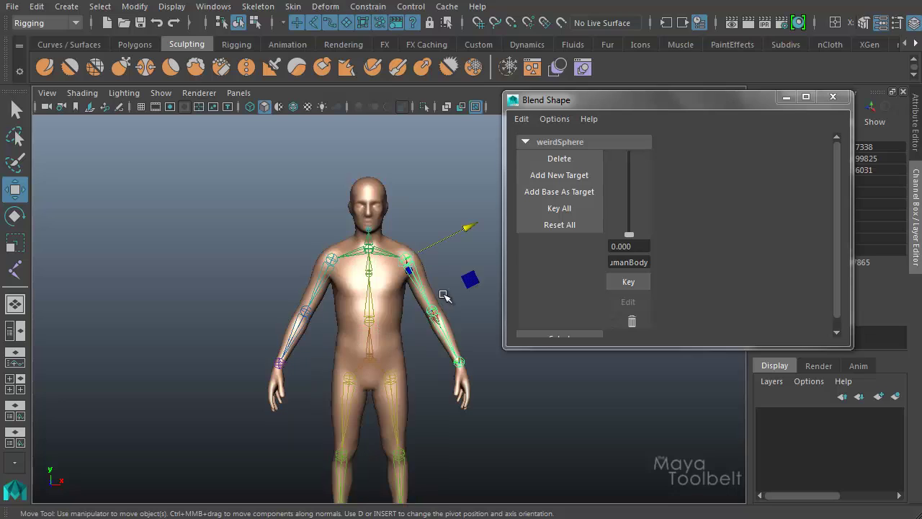
pyautogui.press('e')
pyautogui.moveTo(437, 200); pyautogui.dragTo(386, 205)
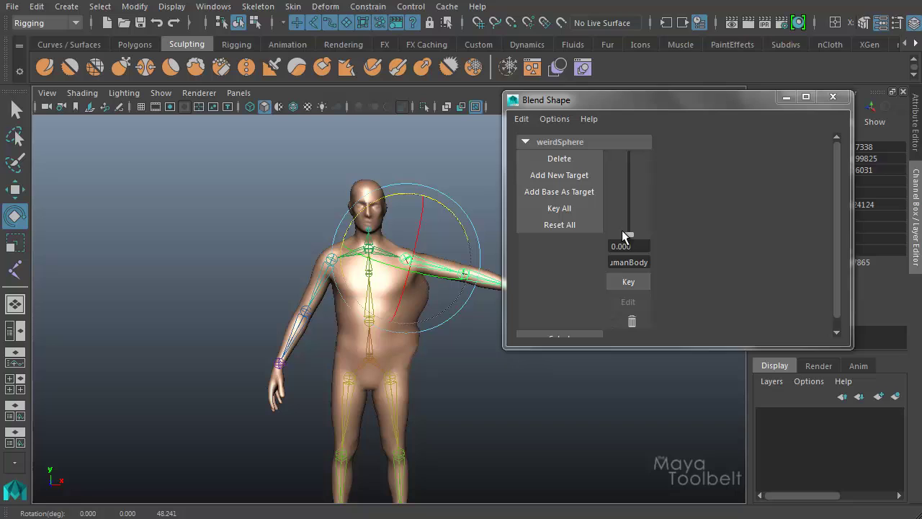
# Vary the blend shape target weight with the arm raised to inspect how it affects the skinned pose
pyautogui.moveTo(628, 236); pyautogui.dragTo(642, 136)
pyautogui.keyDown('alt'); pyautogui.moveTo(269, 257); pyautogui.dragTo(216, 259); pyautogui.keyUp('alt')
pyautogui.moveTo(628, 154)
pyautogui.mouseDown()
pyautogui.moveTo(642, 250)
pyautogui.moveTo(635, 164)
pyautogui.moveTo(636, 230)
pyautogui.moveTo(644, 149)
pyautogui.moveTo(651, 198)
pyautogui.moveTo(639, 219)
pyautogui.moveTo(633, 151)
pyautogui.moveTo(655, 202)
pyautogui.moveTo(642, 142)
pyautogui.moveTo(656, 270)
pyautogui.moveTo(644, 173)
pyautogui.moveTo(645, 260)
pyautogui.moveTo(634, 142)
pyautogui.moveTo(642, 264)
pyautogui.moveTo(626, 131)
pyautogui.moveTo(647, 253)
pyautogui.moveTo(635, 140)
pyautogui.moveTo(648, 211)
pyautogui.moveTo(637, 150)
pyautogui.moveTo(640, 242)
pyautogui.moveTo(629, 173)
pyautogui.moveTo(651, 243)
pyautogui.moveTo(634, 159)
pyautogui.moveTo(638, 249)
pyautogui.moveTo(636, 140)
pyautogui.moveTo(653, 262)
pyautogui.moveTo(643, 144)
pyautogui.mouseUp()
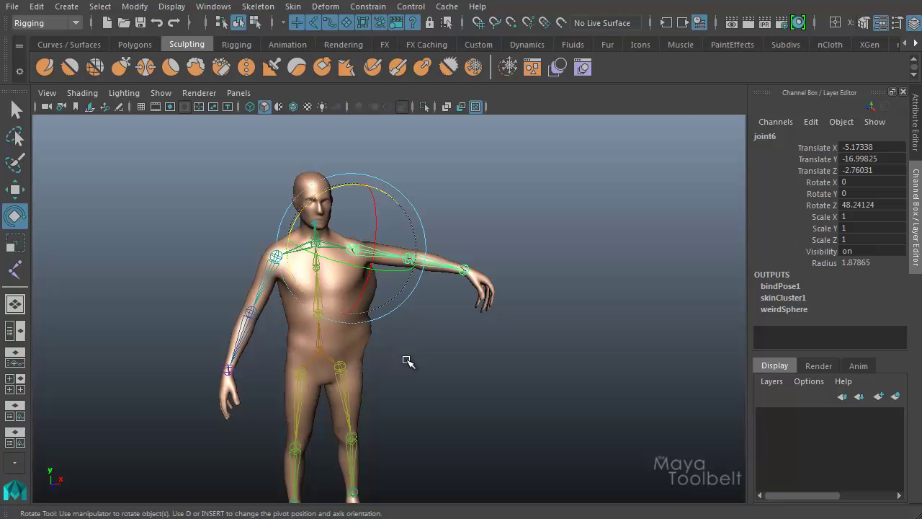
# Reorder the body mesh's input operations so that Blend Shape (weirdSphere) sits below Skin Cluster (skinCluster1), and close the list
pyautogui.click(361, 345)
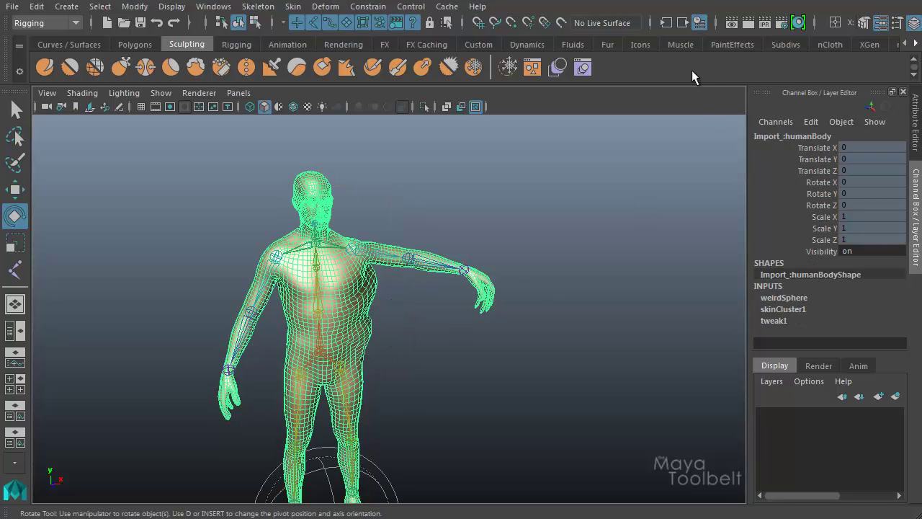
pyautogui.click(665, 22)
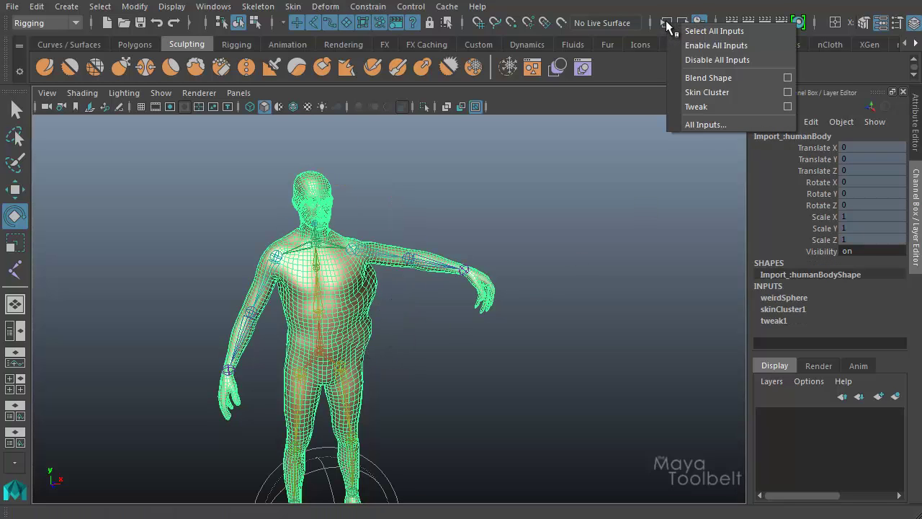
pyautogui.click(723, 124)
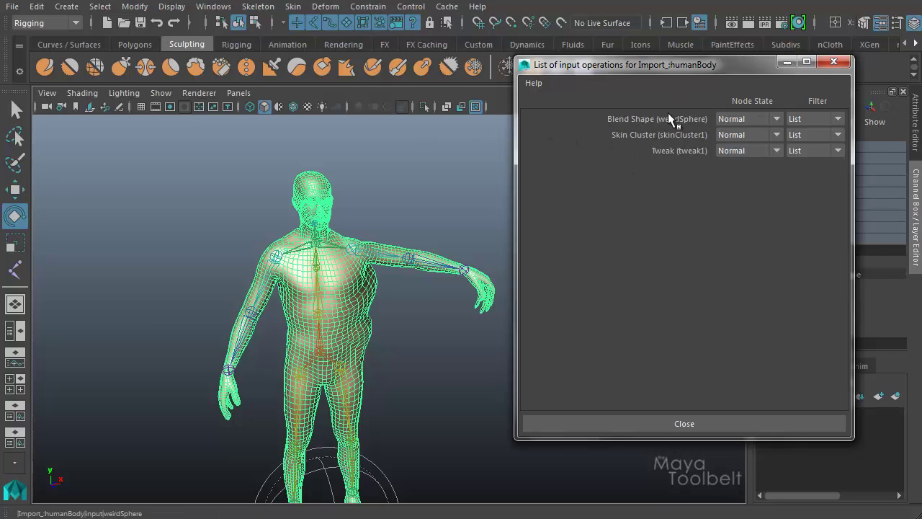
pyautogui.moveTo(668, 117); pyautogui.dragTo(667, 133, button='middle')
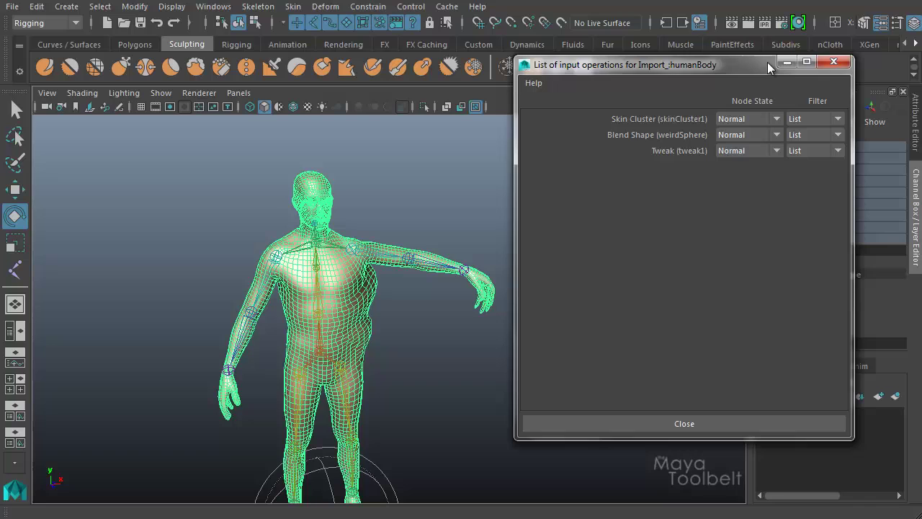
pyautogui.click(833, 61)
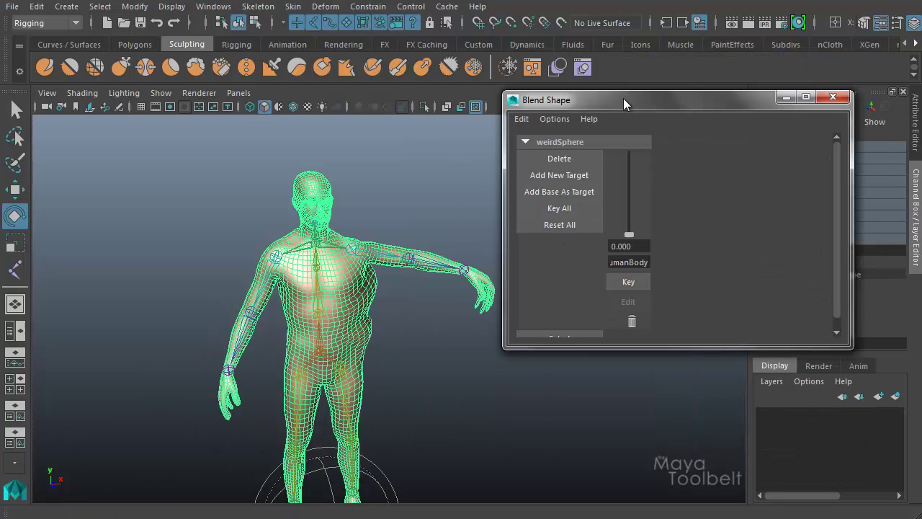
# Check the new deformer order by raising the humanBody target weight to 1.000 and trying the left shoulder joint's rotation
pyautogui.moveTo(624, 98); pyautogui.dragTo(639, 95)
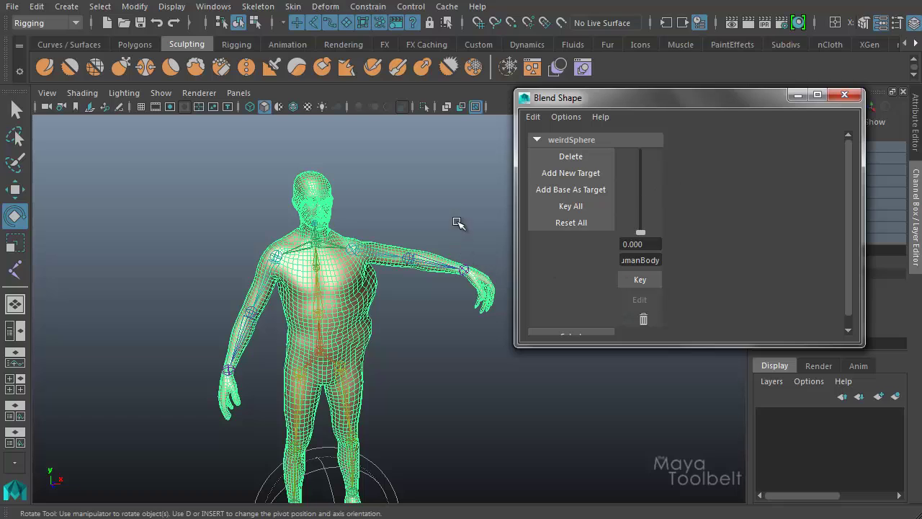
pyautogui.click(414, 205)
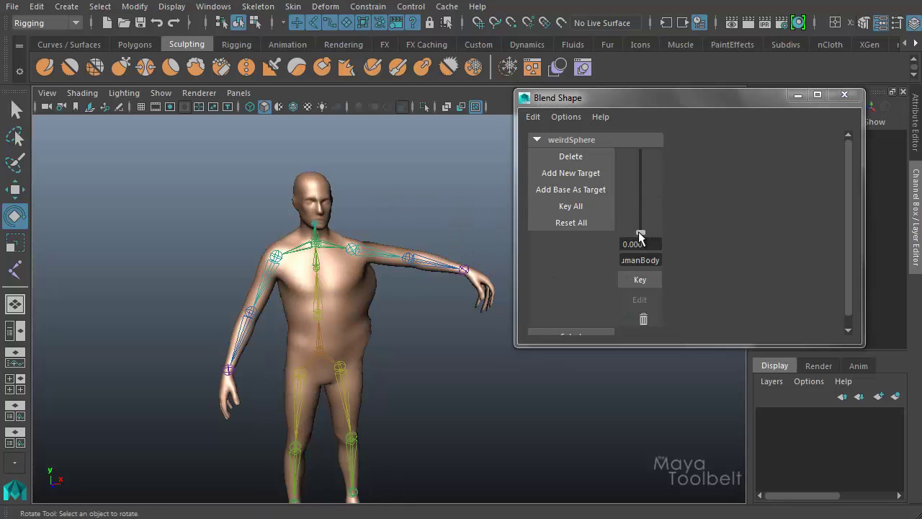
pyautogui.moveTo(639, 231); pyautogui.dragTo(642, 144)
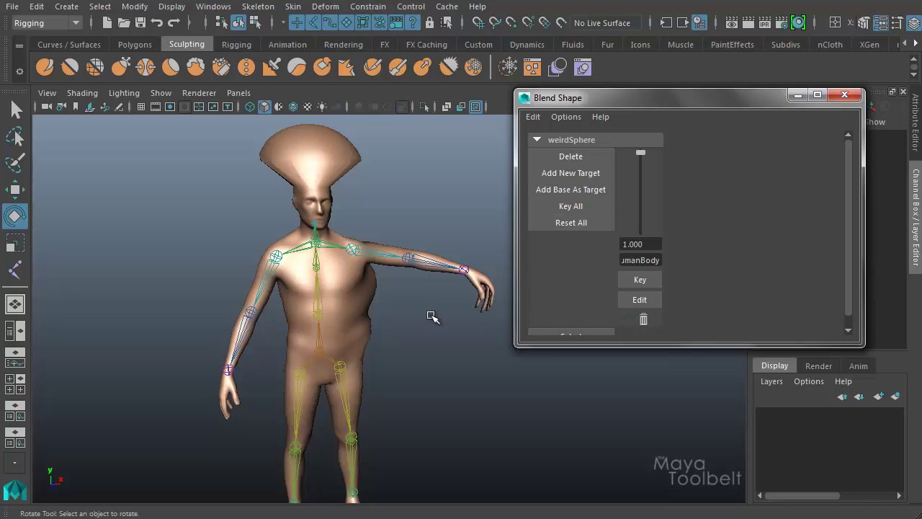
pyautogui.click(392, 254)
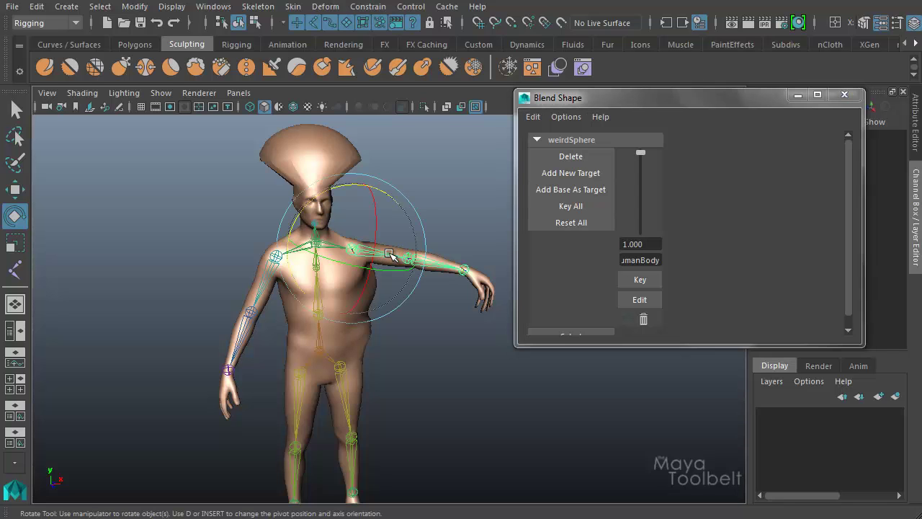
pyautogui.keyDown('alt'); pyautogui.moveTo(421, 301); pyautogui.dragTo(392, 310); pyautogui.keyUp('alt')
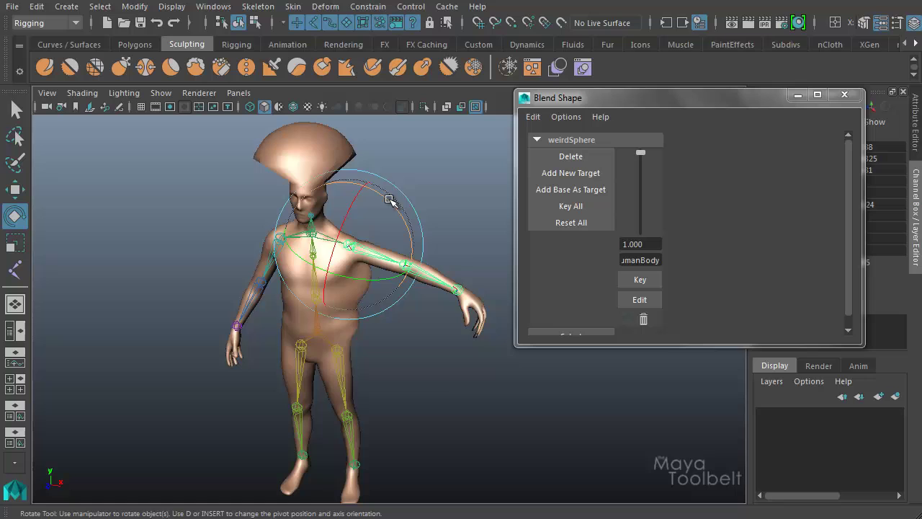
pyautogui.moveTo(391, 197); pyautogui.dragTo(432, 187)
# Return the humanBody target weight to 0.000 and close the Blend Shape editor
pyautogui.moveTo(641, 153); pyautogui.dragTo(659, 231)
pyautogui.keyDown('alt'); pyautogui.moveTo(368, 348); pyautogui.dragTo(435, 313); pyautogui.keyUp('alt')
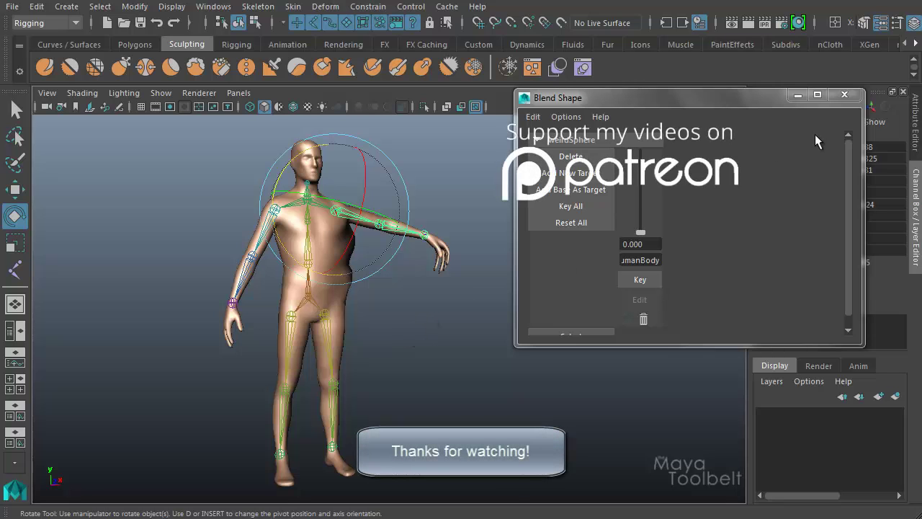
pyautogui.click(844, 96)
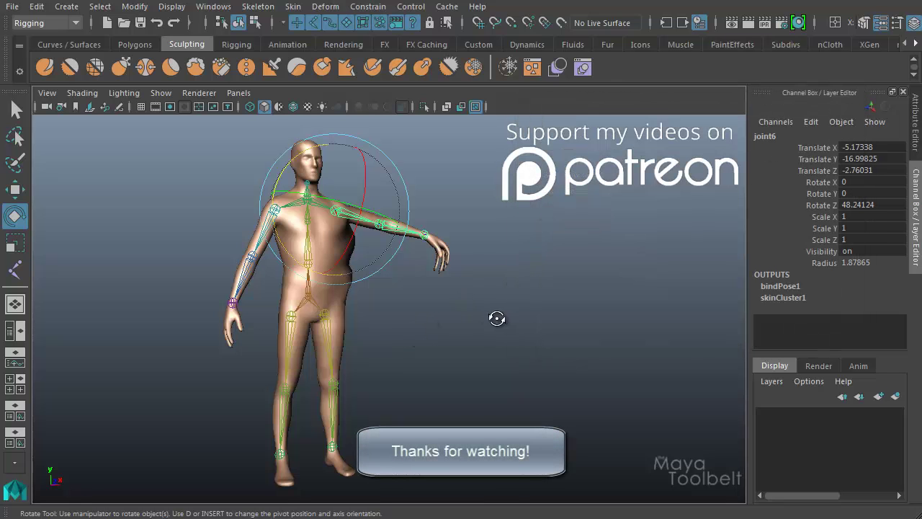
pyautogui.moveTo(497, 318)
pyautogui.keyDown('alt'); pyautogui.mouseDown()
pyautogui.moveTo(387, 336)
pyautogui.moveTo(494, 319)
pyautogui.mouseUp(); pyautogui.keyUp('alt')
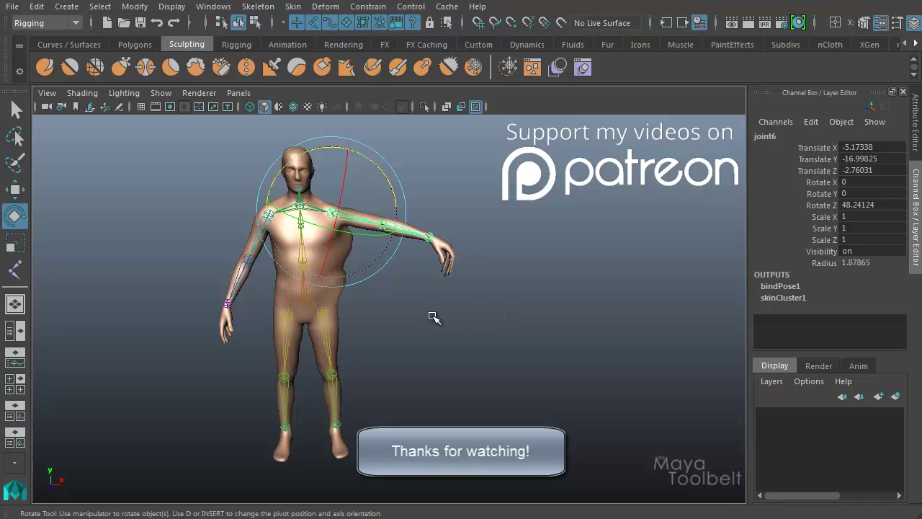